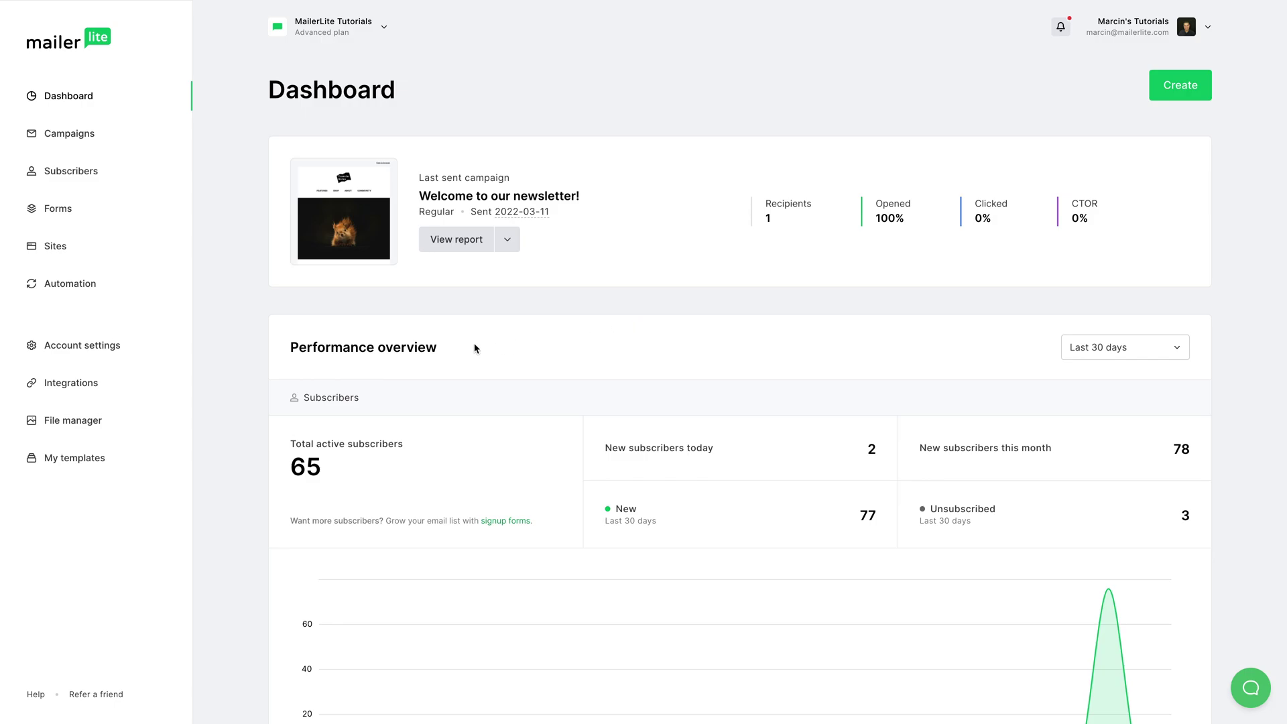
Step: Open Subscribers and change the status filter from Active to All, listing 68 subscribers
click(75, 175)
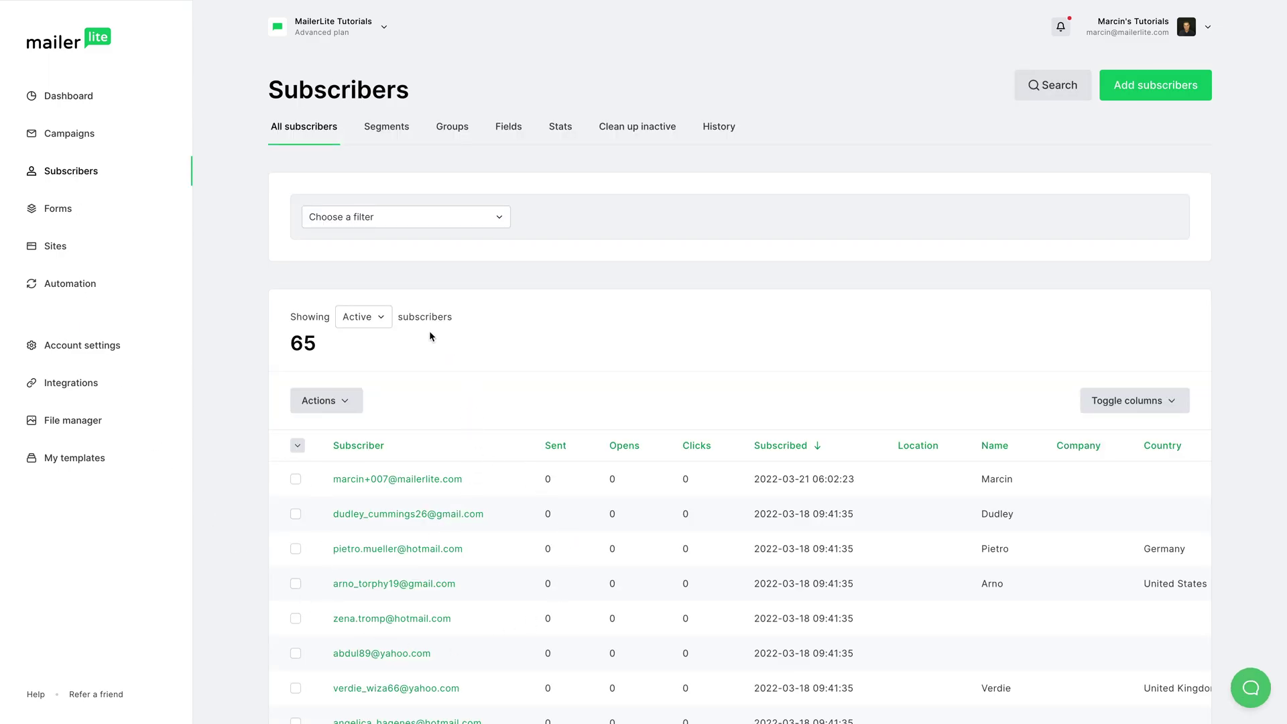
click(365, 318)
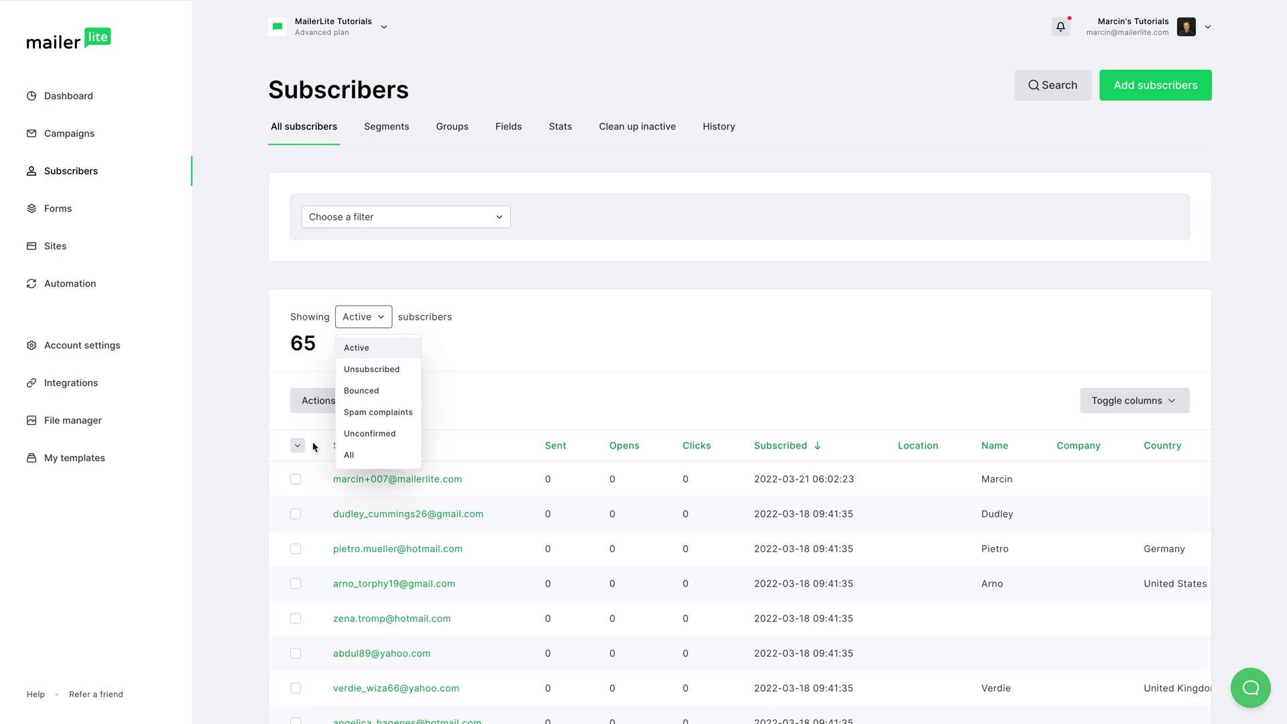
click(377, 455)
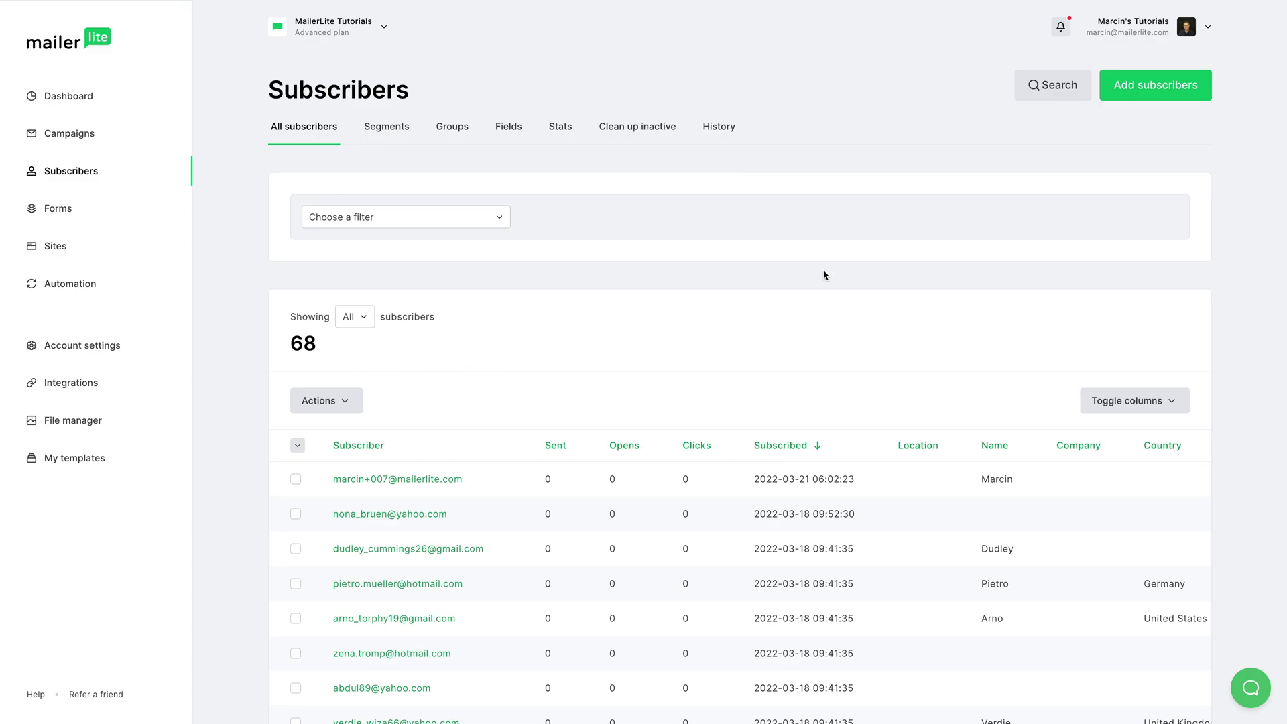
Step: Search subscribers by the person's first name and open the single matching profile
click(1046, 91)
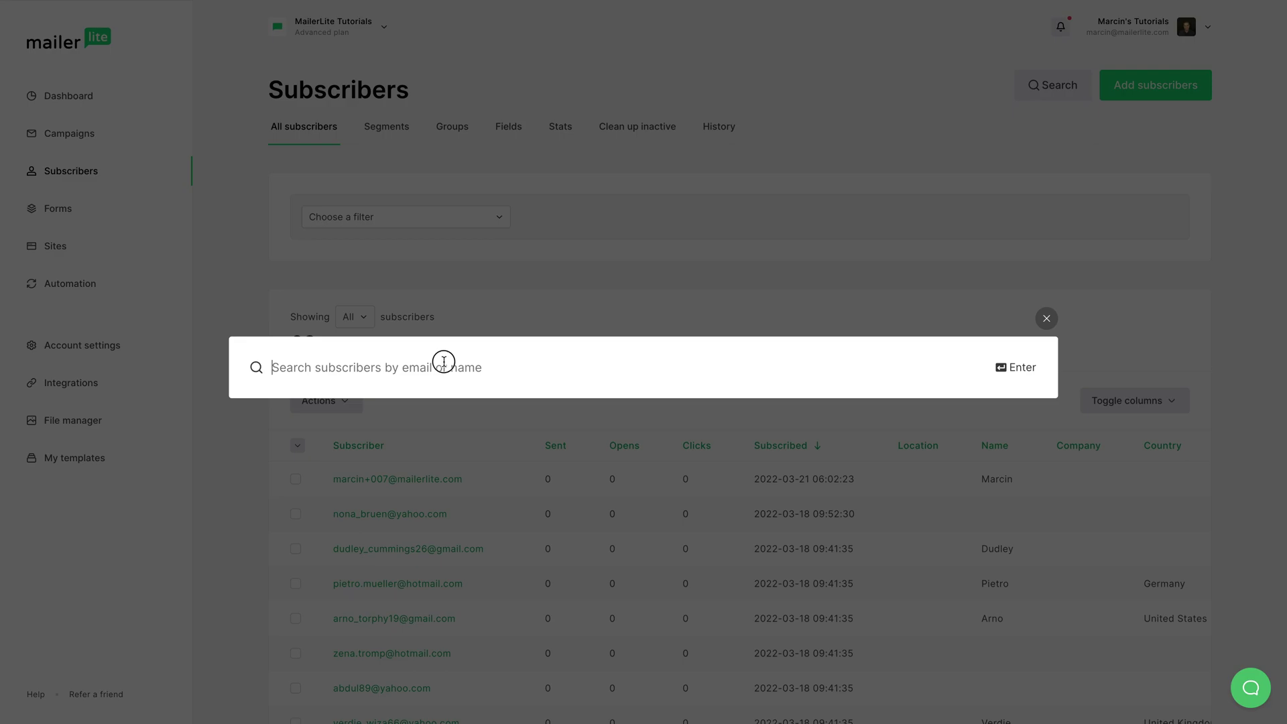
text(Verdie)
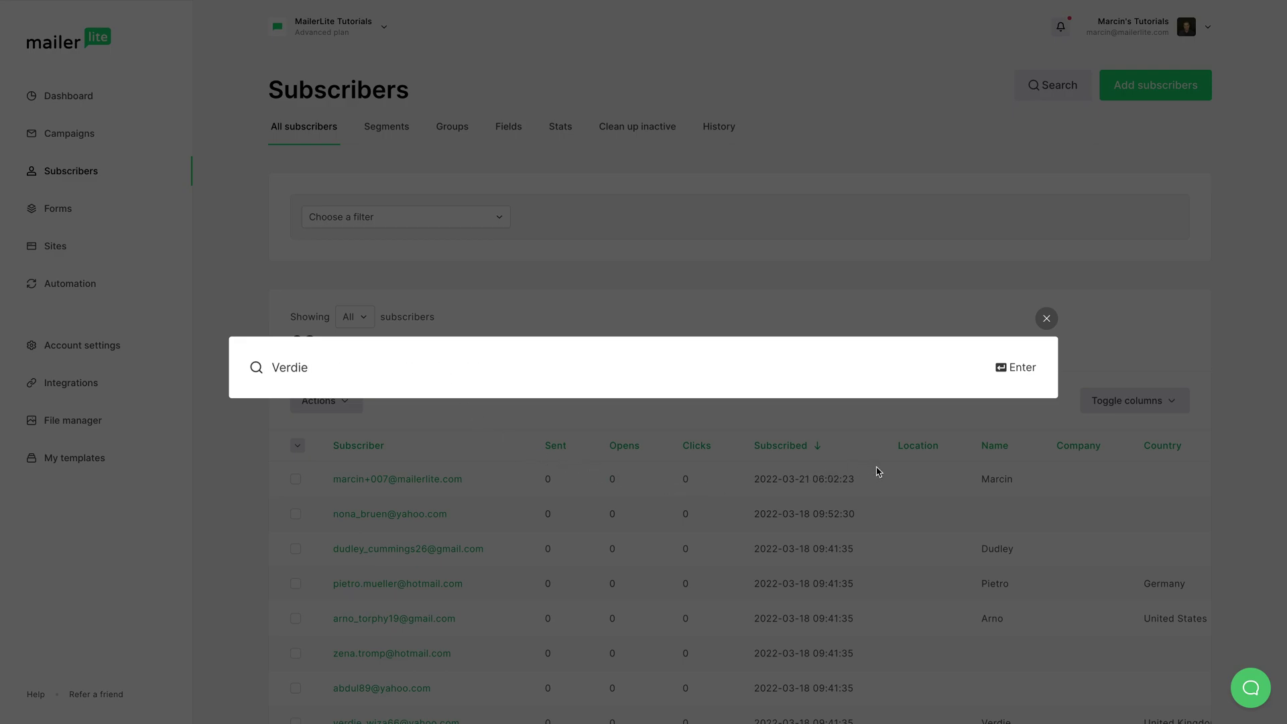
click(1021, 369)
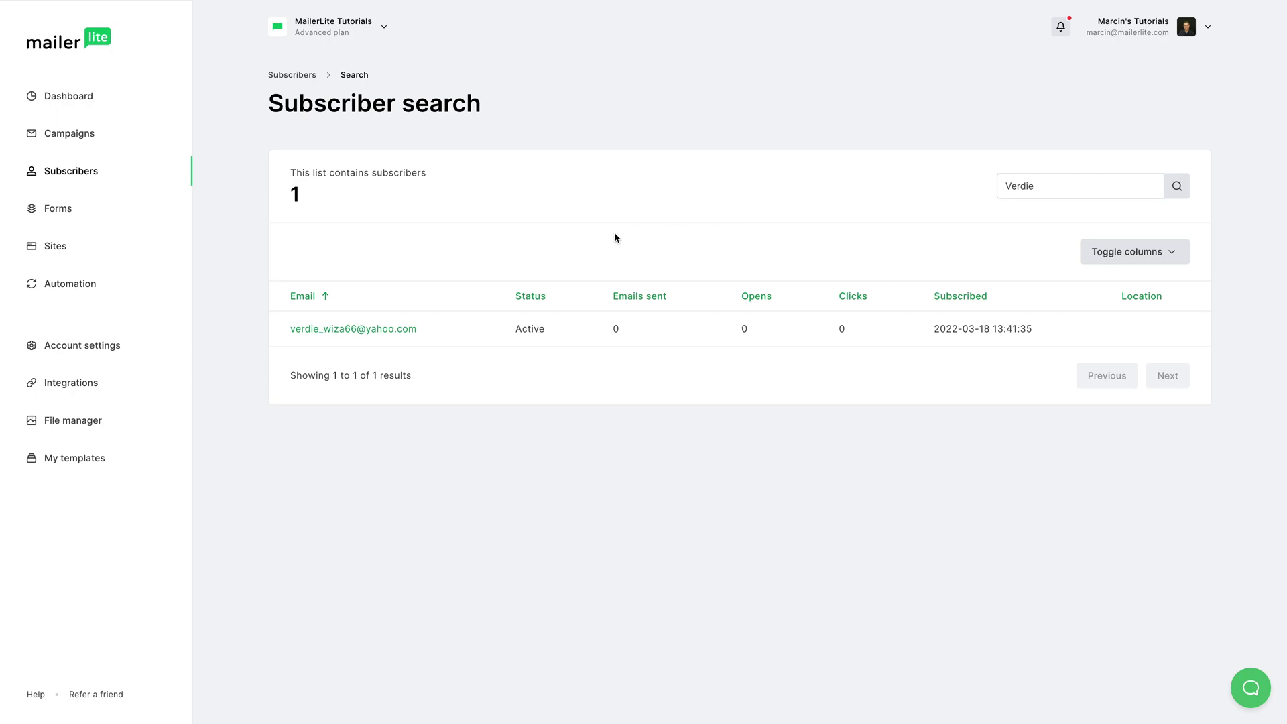
click(360, 330)
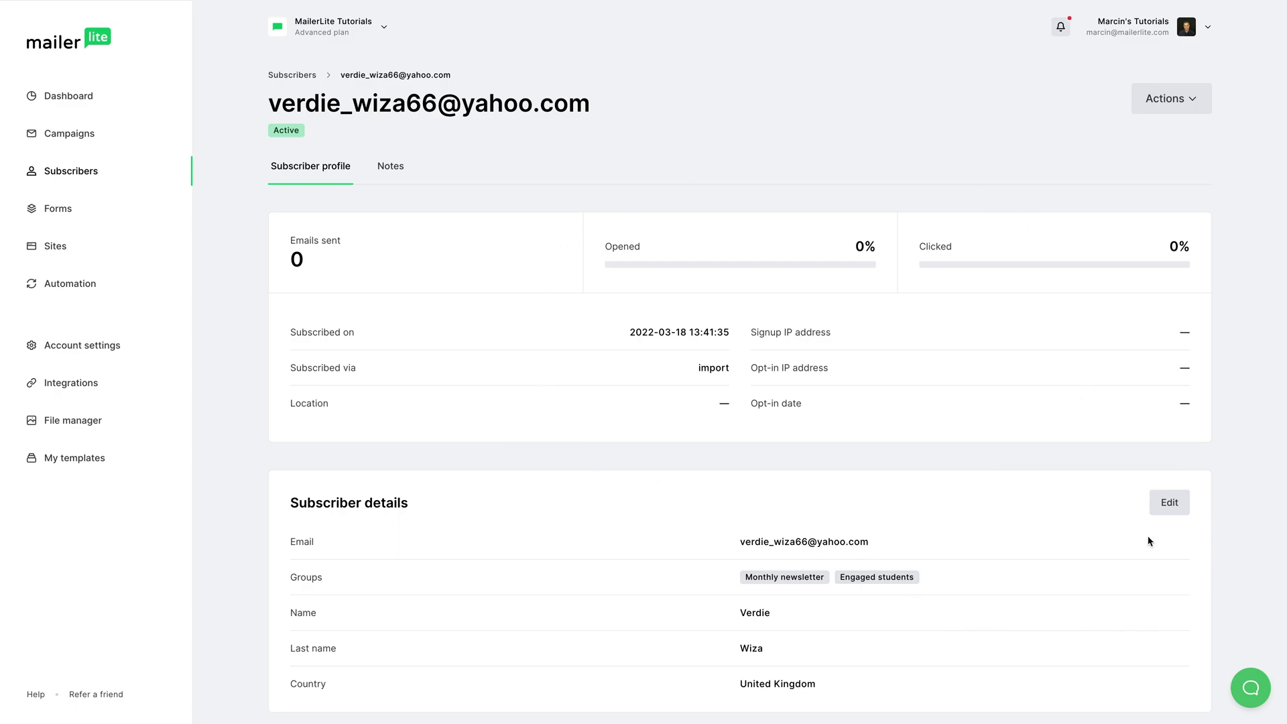
Step: Scroll the profile, check the Actions menu without choosing anything, and show the empty Notes tab
scroll(613, 477, down, 4)
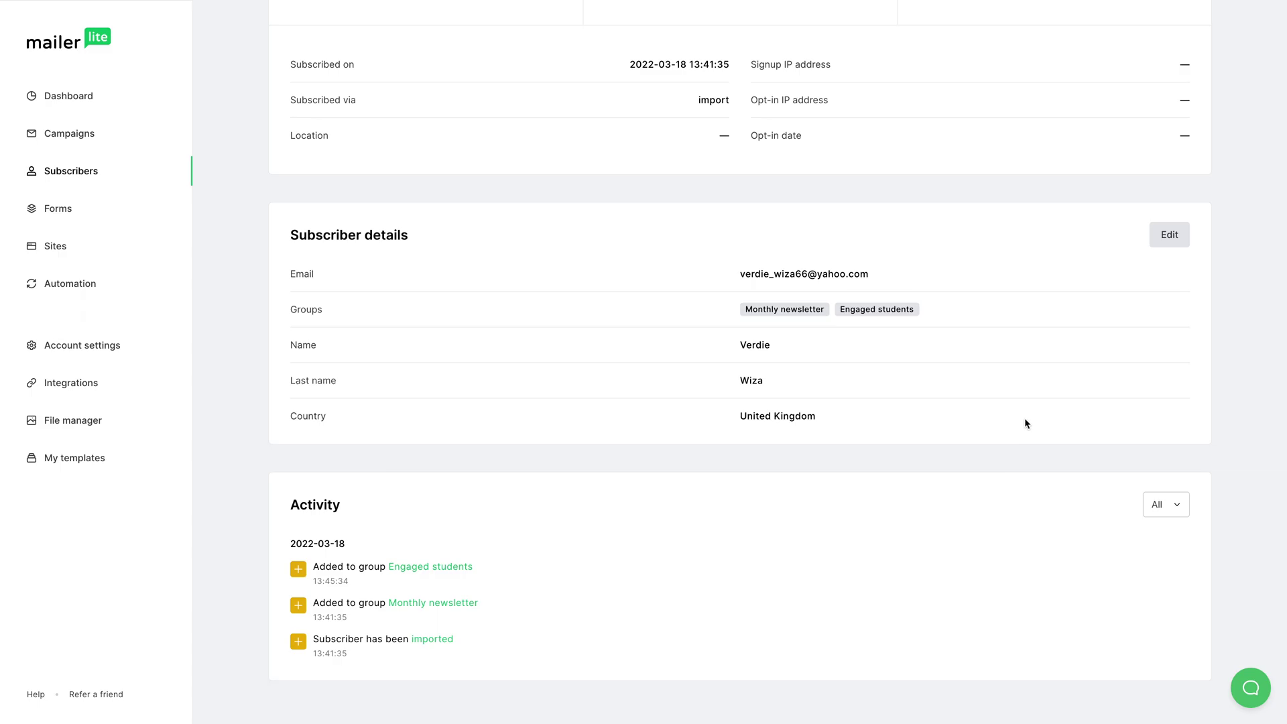
scroll(1026, 423, up, 4)
click(1184, 105)
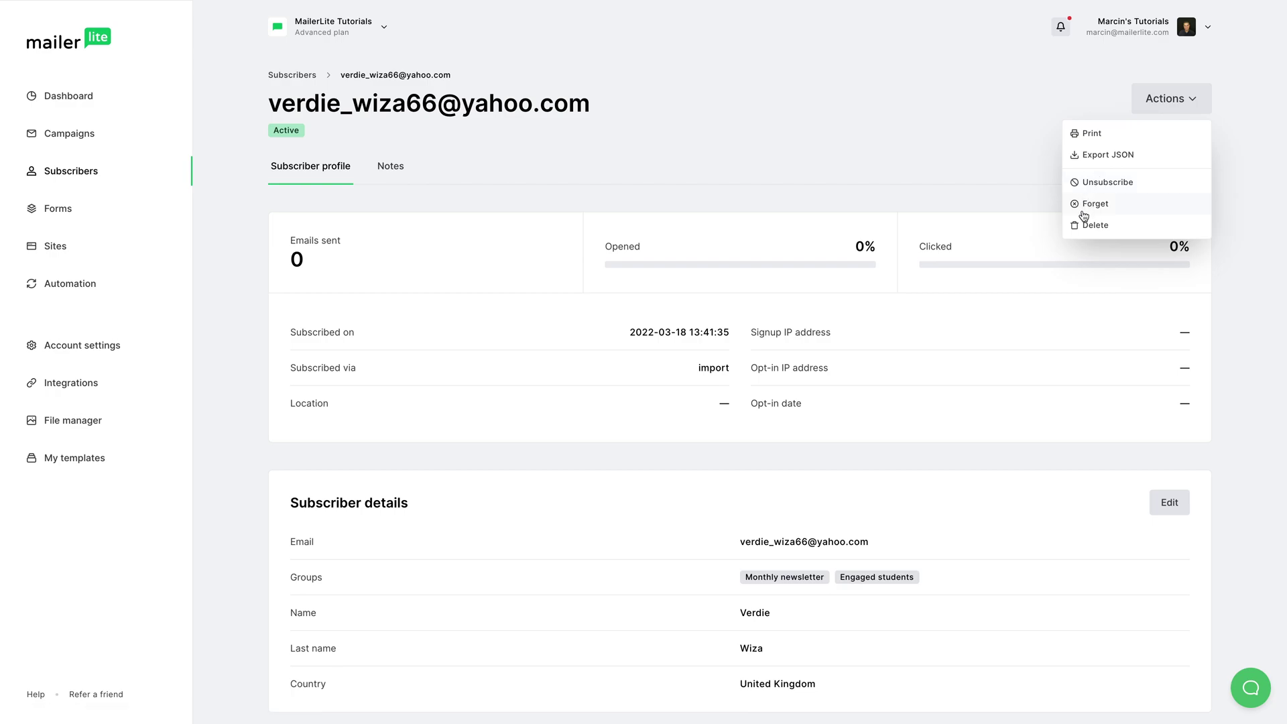
click(769, 149)
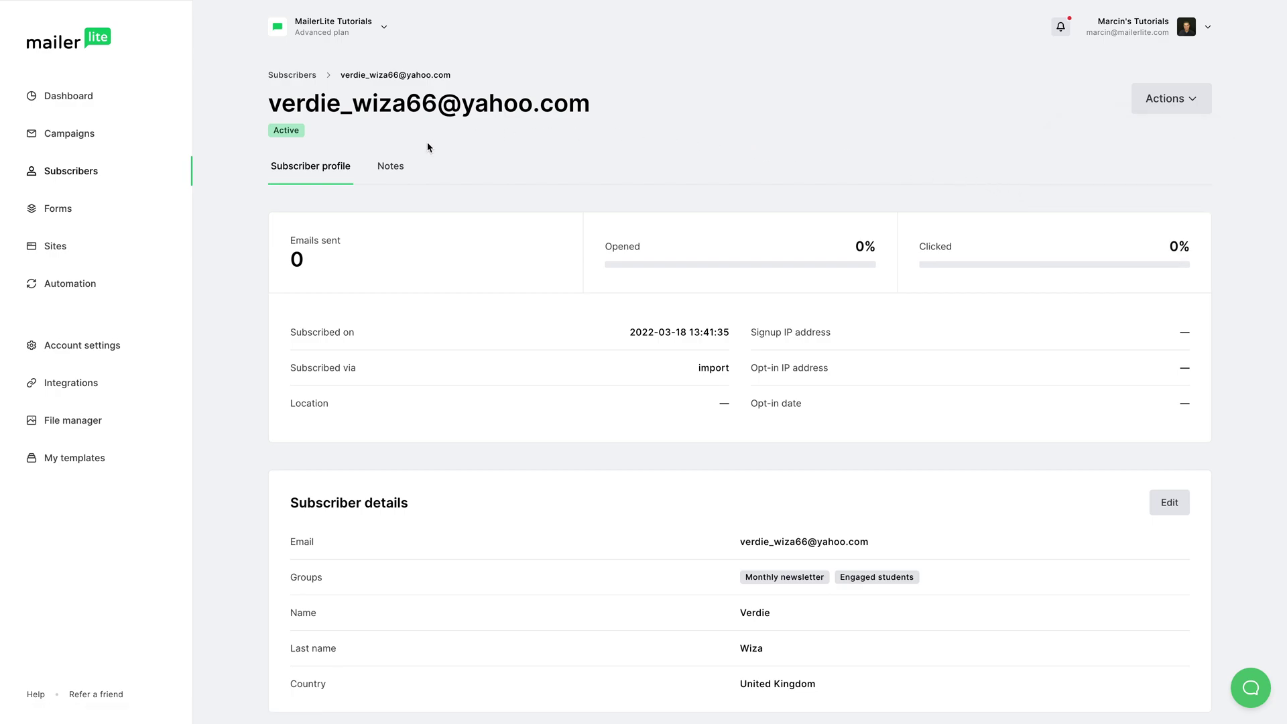
click(394, 166)
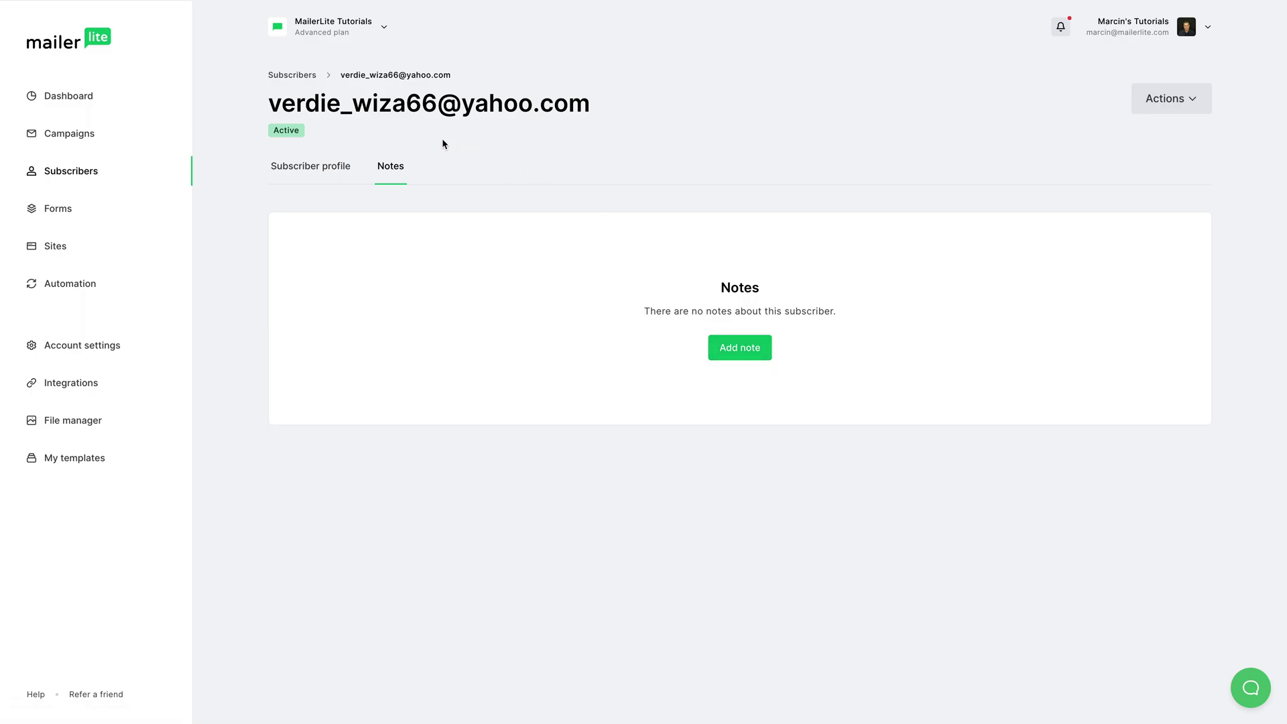
Step: Filter subscribers by Groups › Belongs to › Engaged students (43) and add a second condition
click(87, 171)
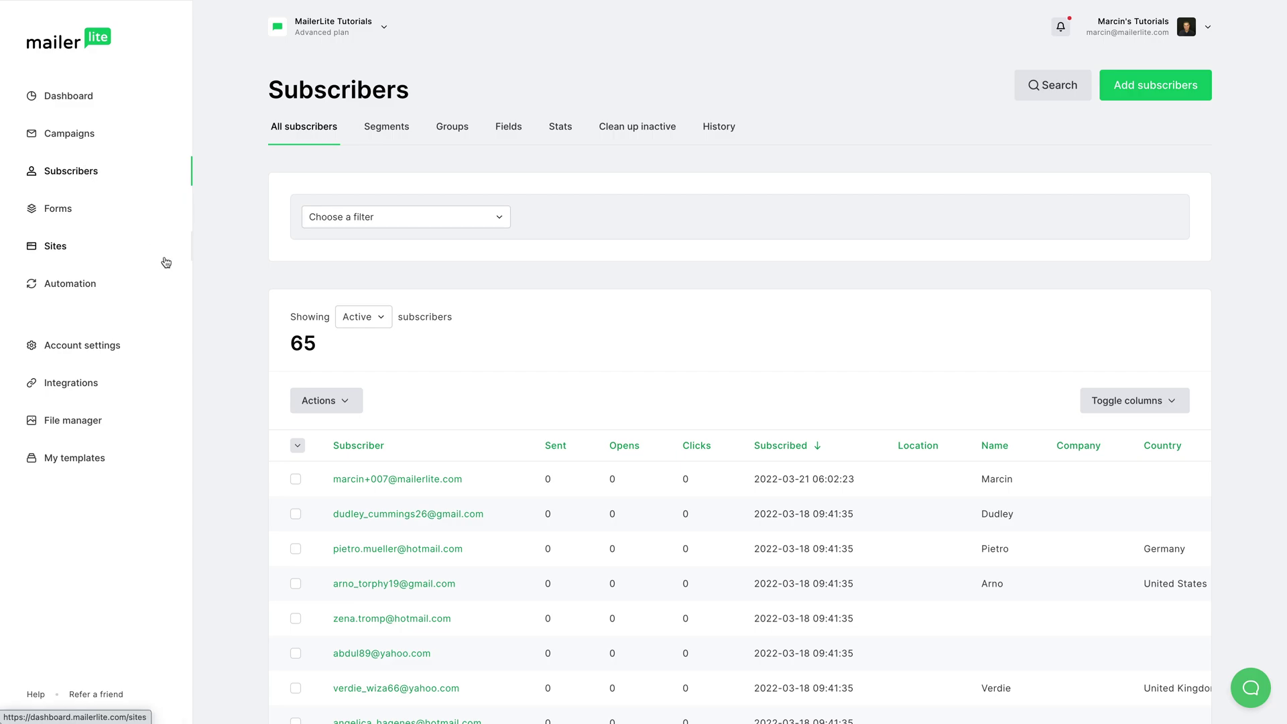
click(425, 218)
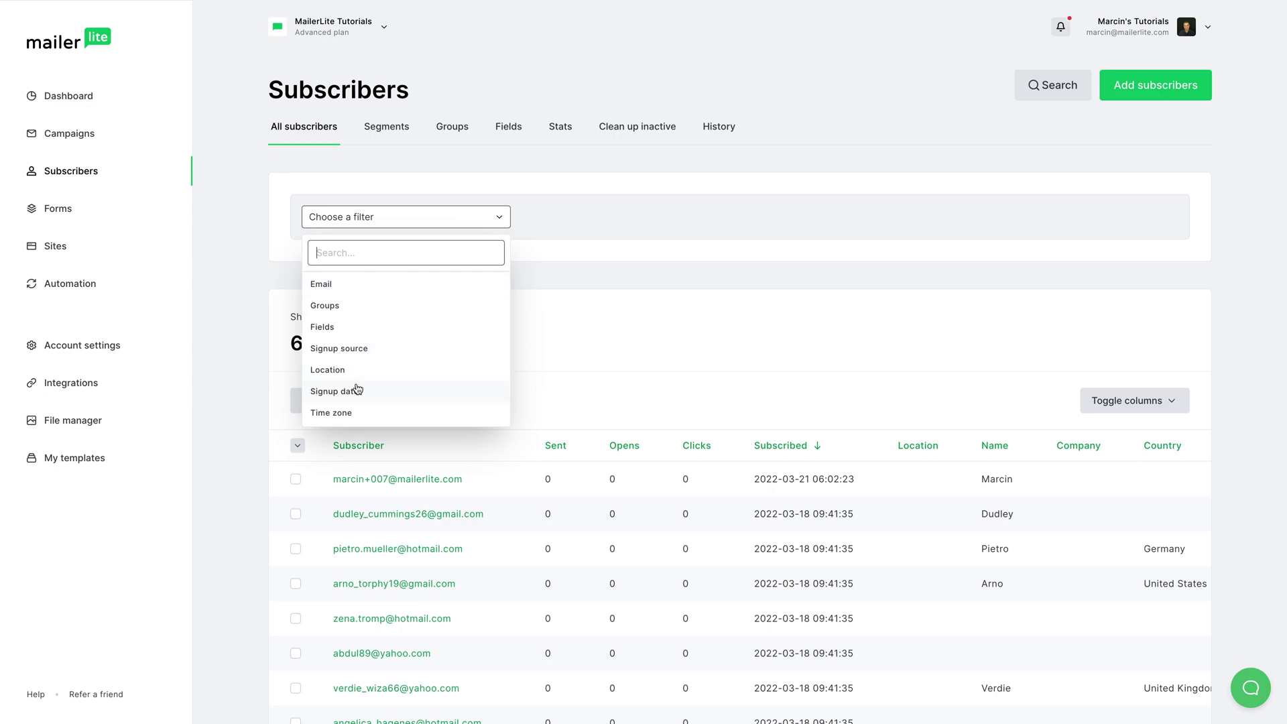
scroll(365, 393, down, 2)
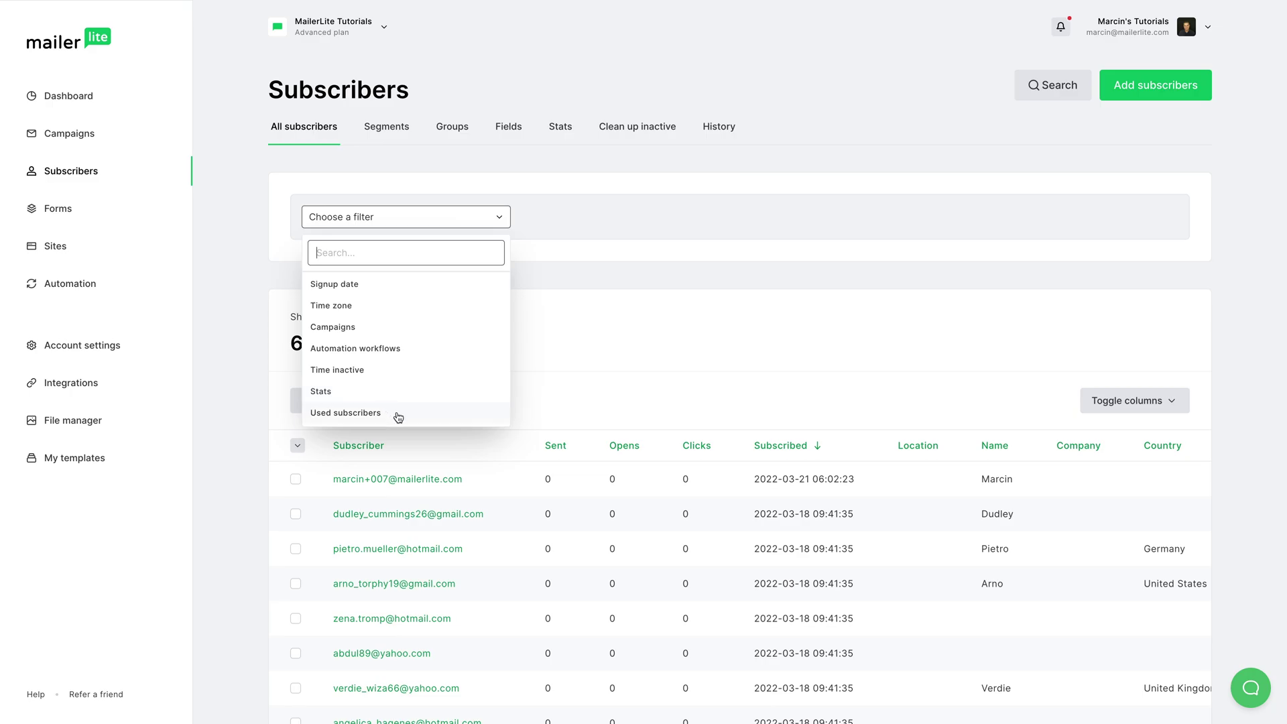
scroll(405, 365, up, 3)
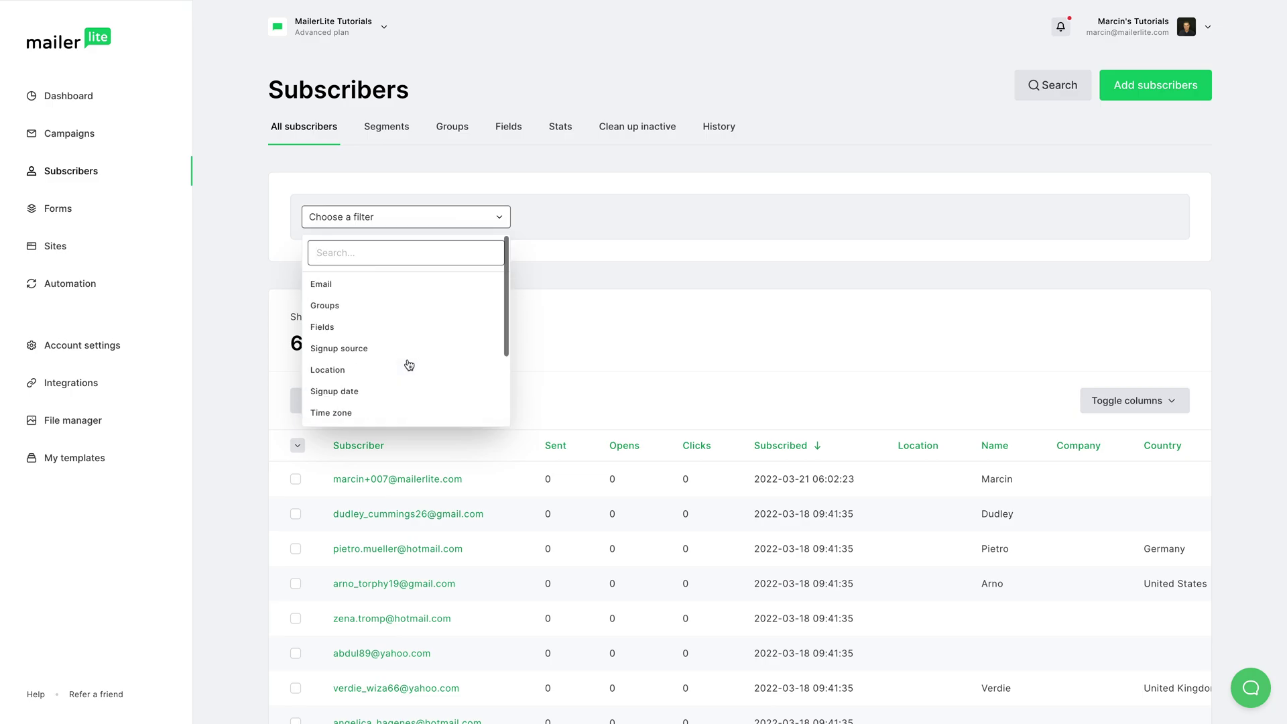
click(365, 307)
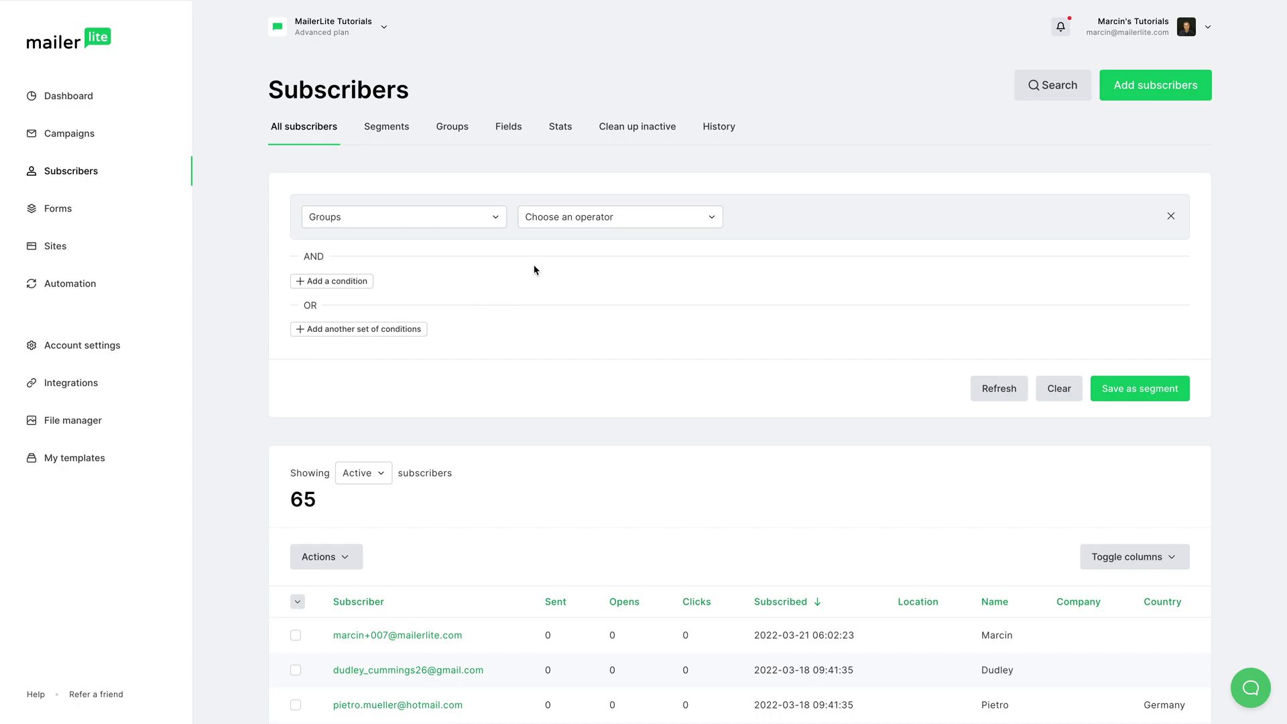
click(568, 221)
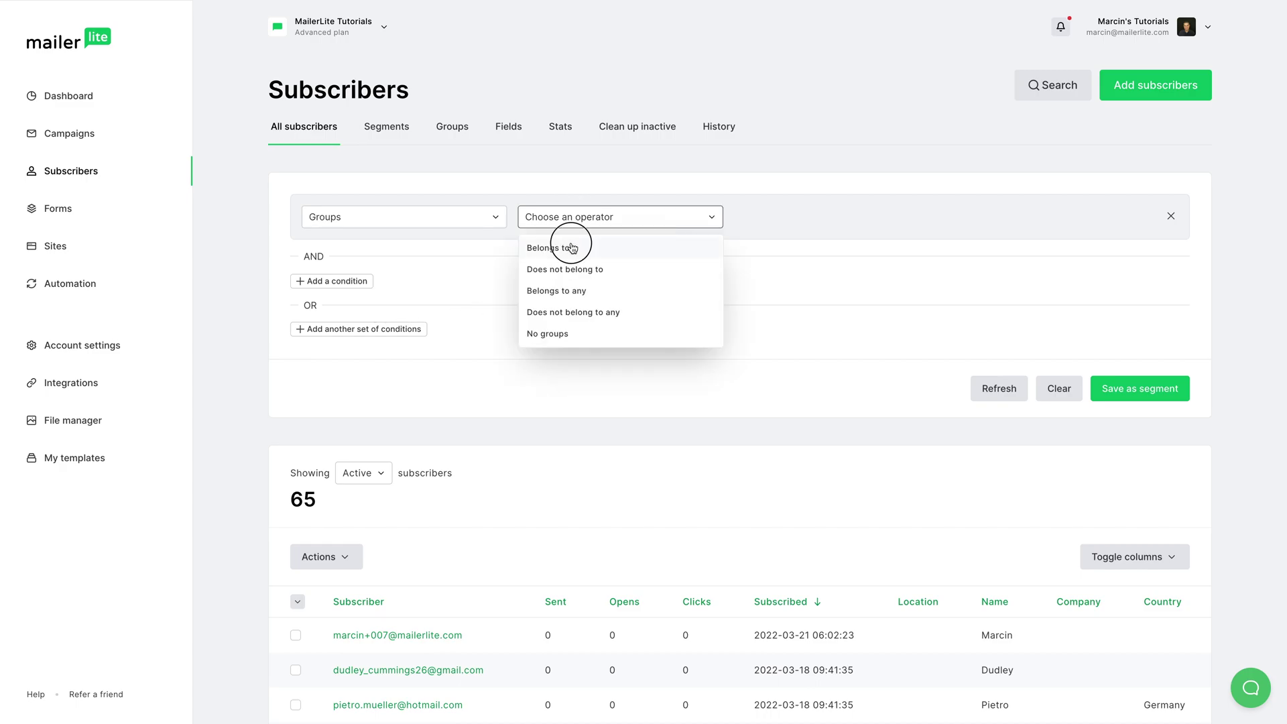
click(569, 247)
click(761, 221)
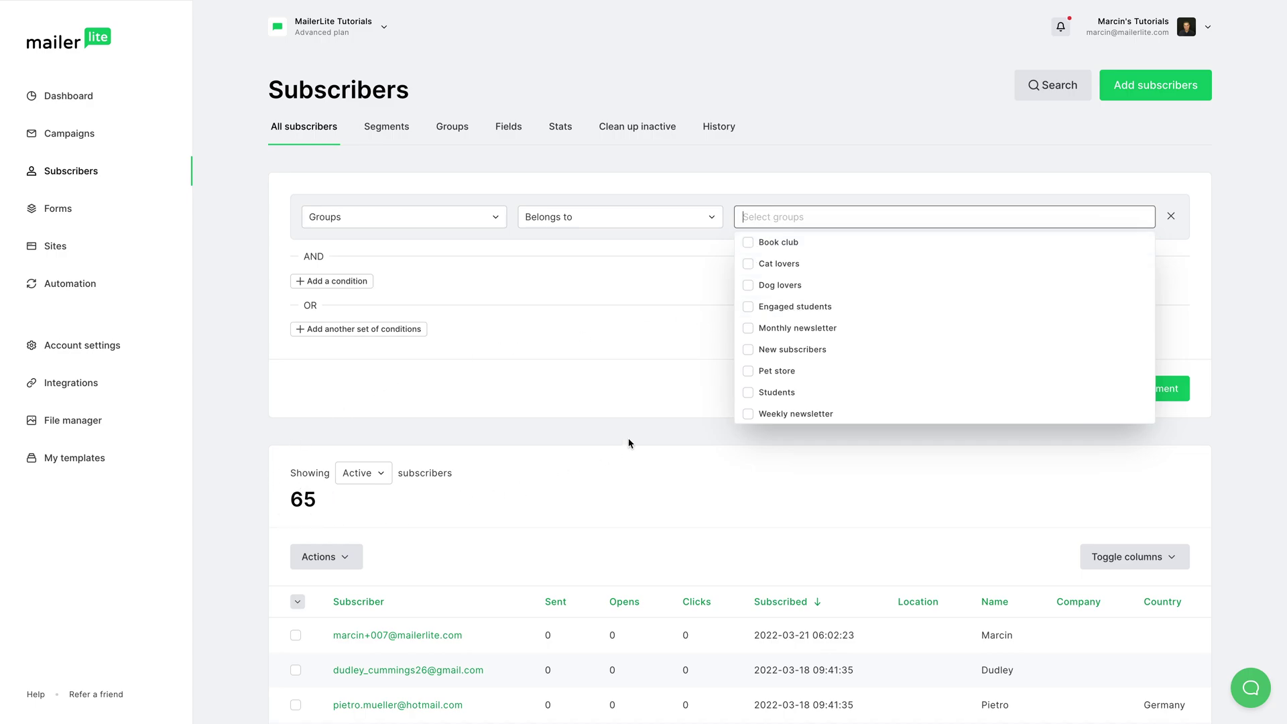
click(770, 306)
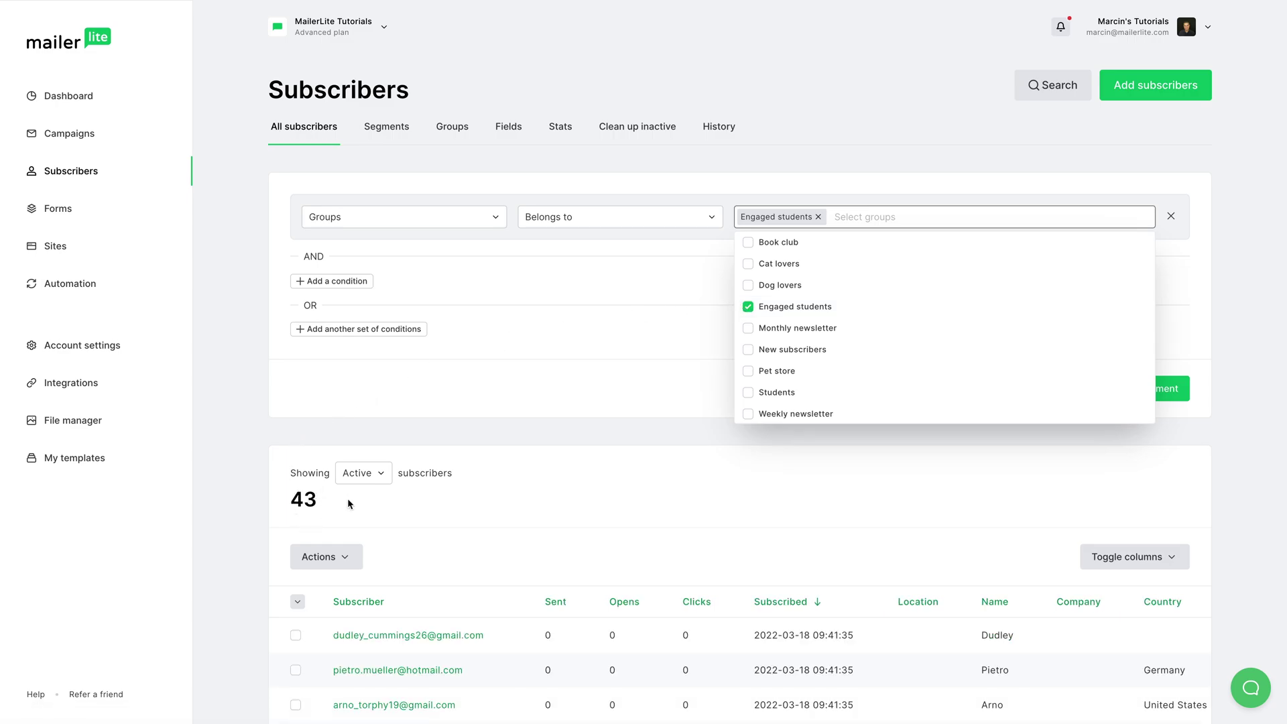
click(350, 282)
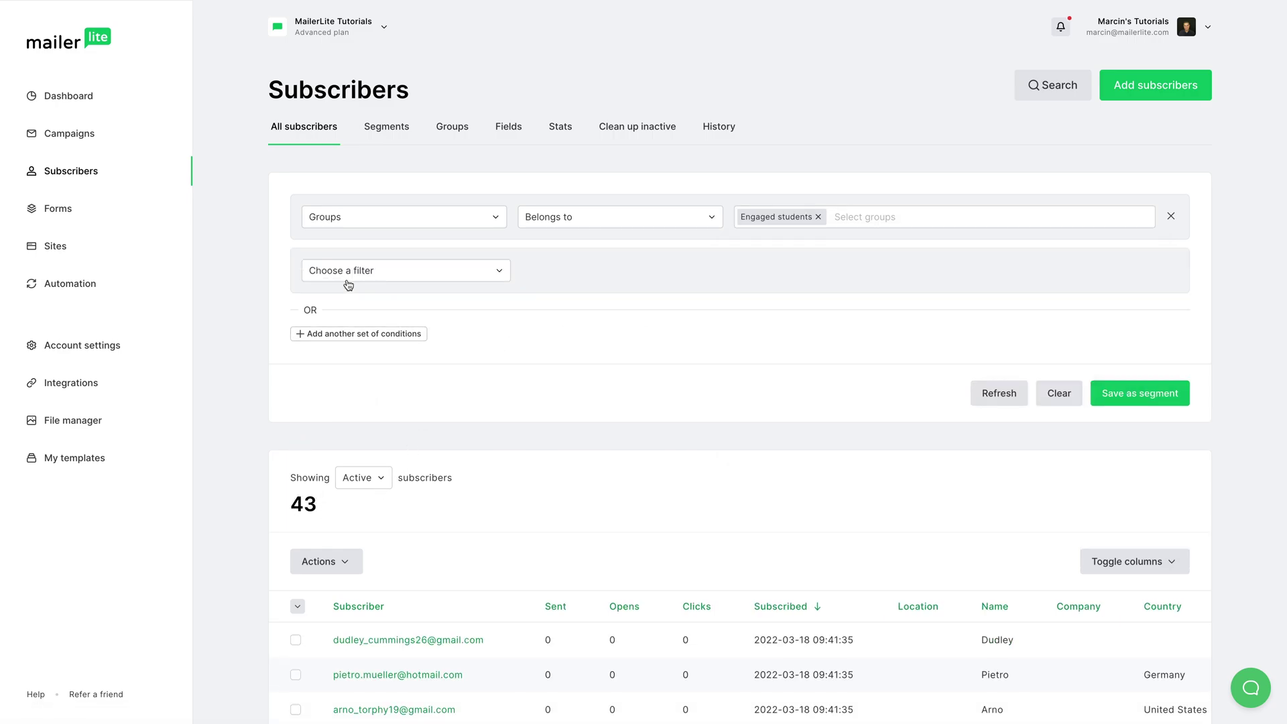
Step: Make the second condition require the Country field to be set
click(350, 274)
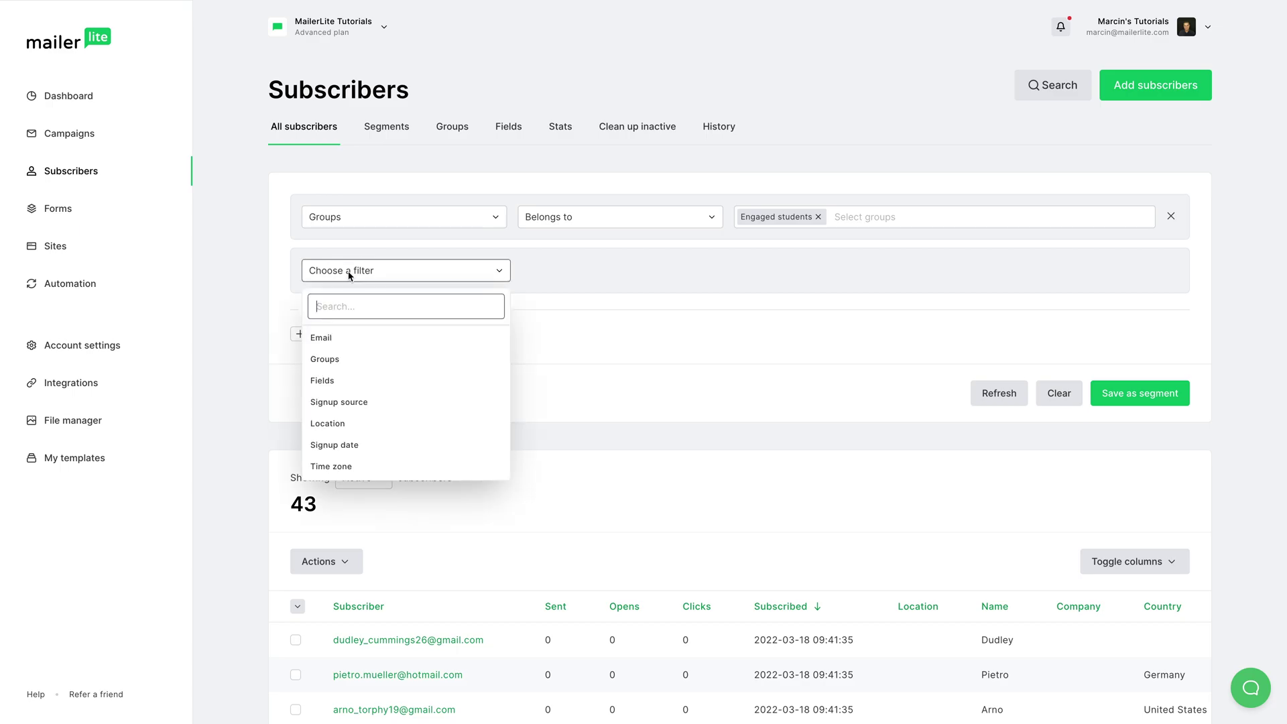
click(323, 380)
click(570, 270)
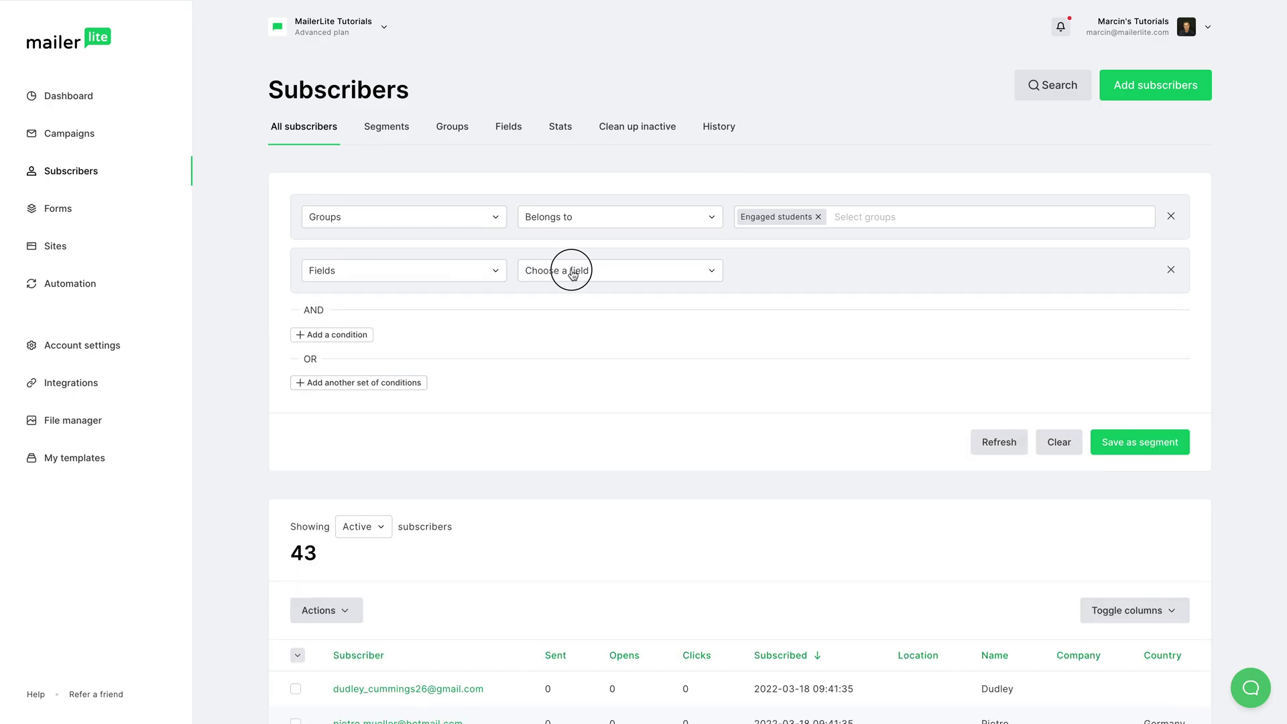
click(559, 346)
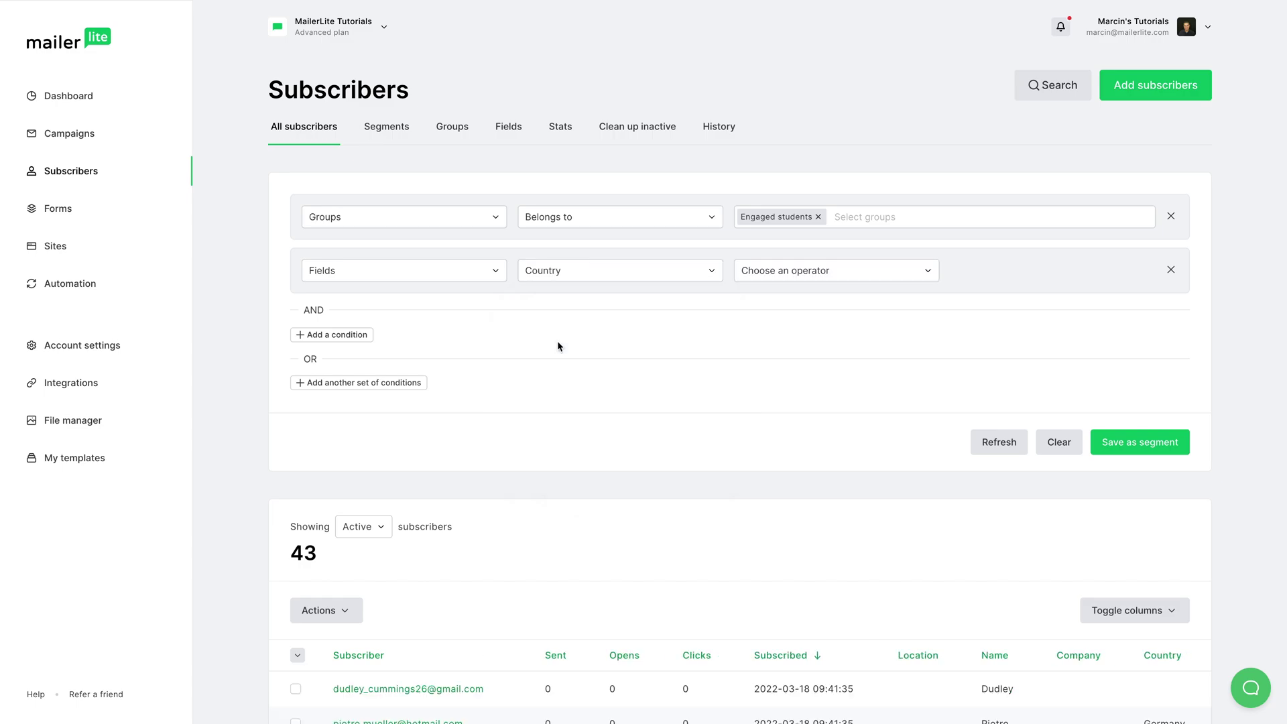
click(781, 276)
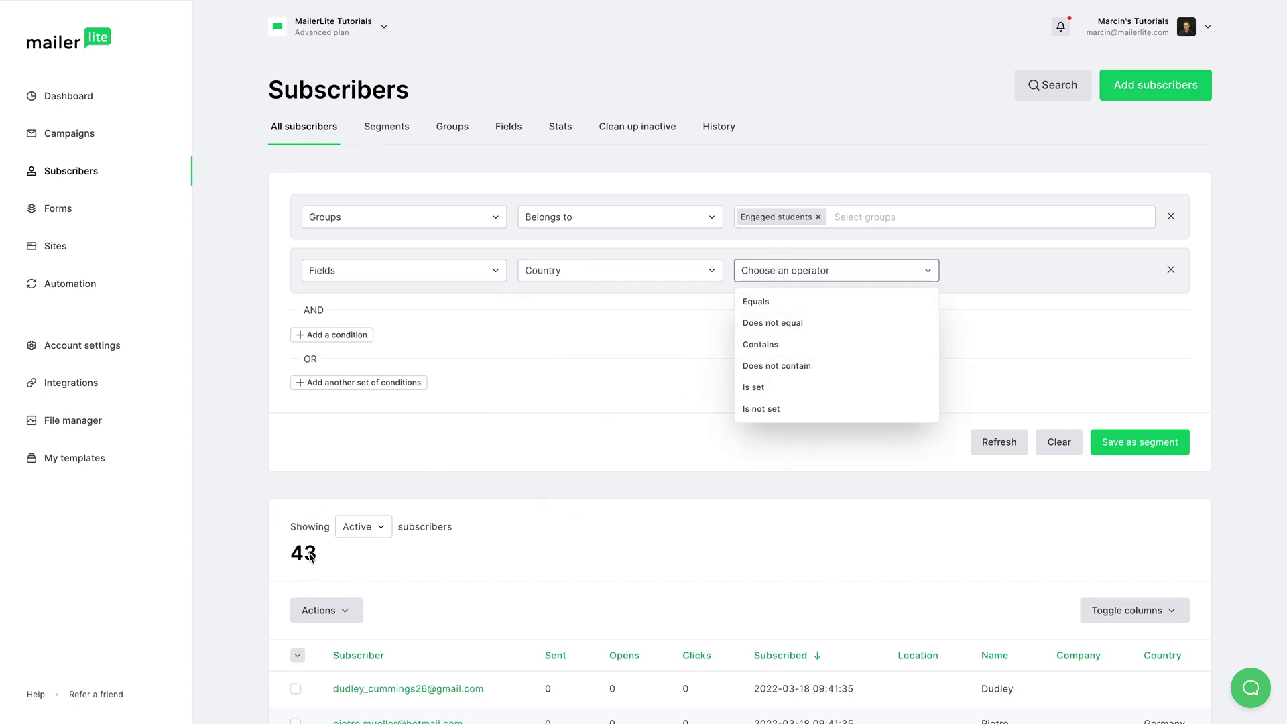
click(772, 387)
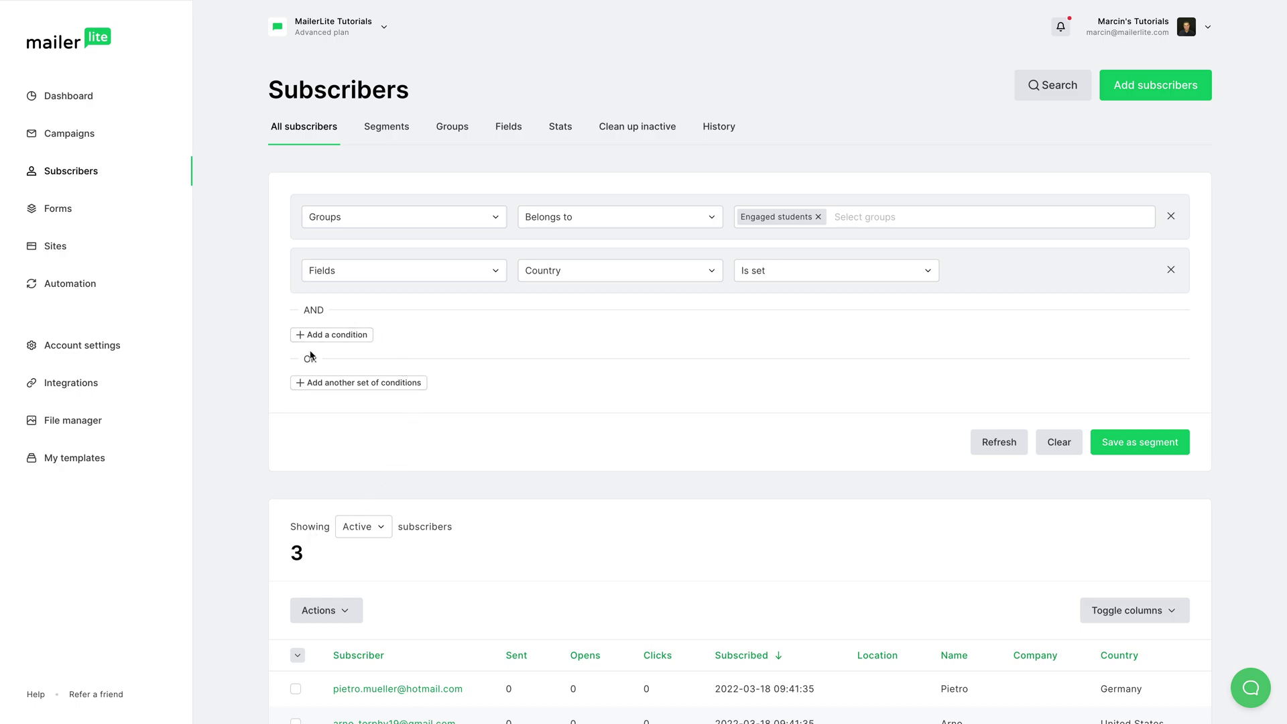
Step: Add an OR set where Email contains 'mailerlite' and refresh the count to 41
click(331, 382)
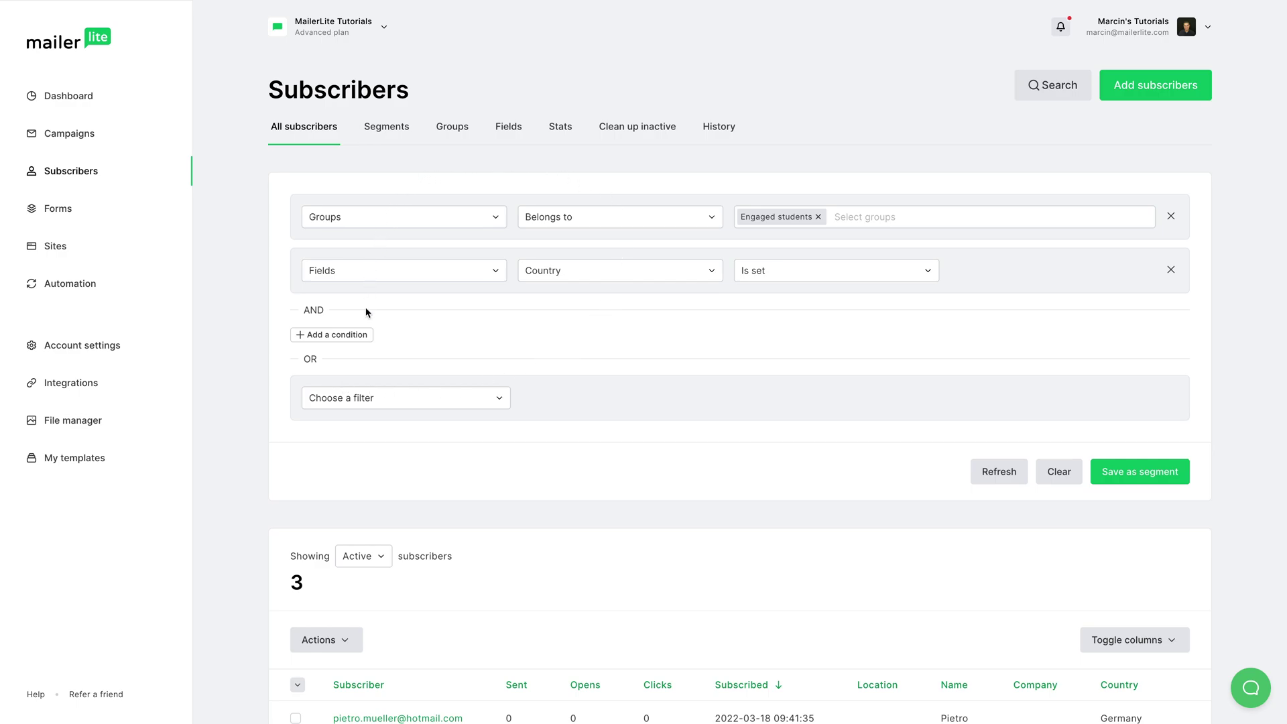
click(356, 401)
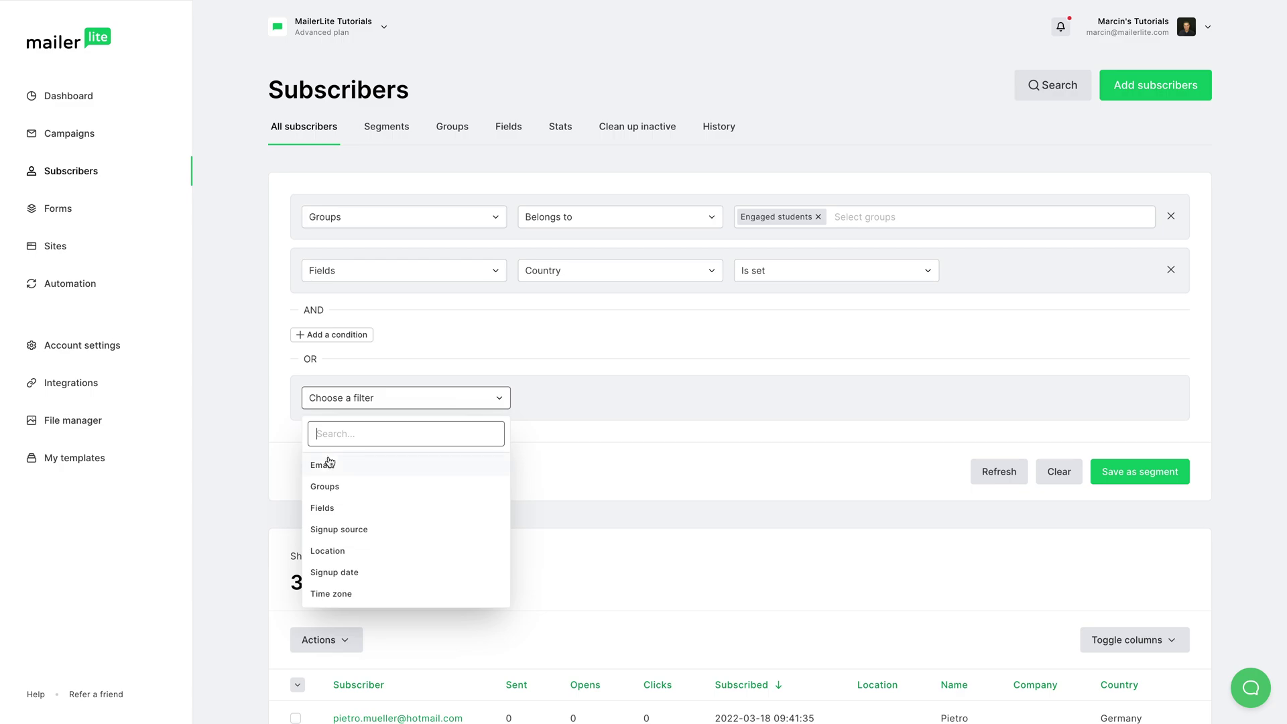
click(348, 469)
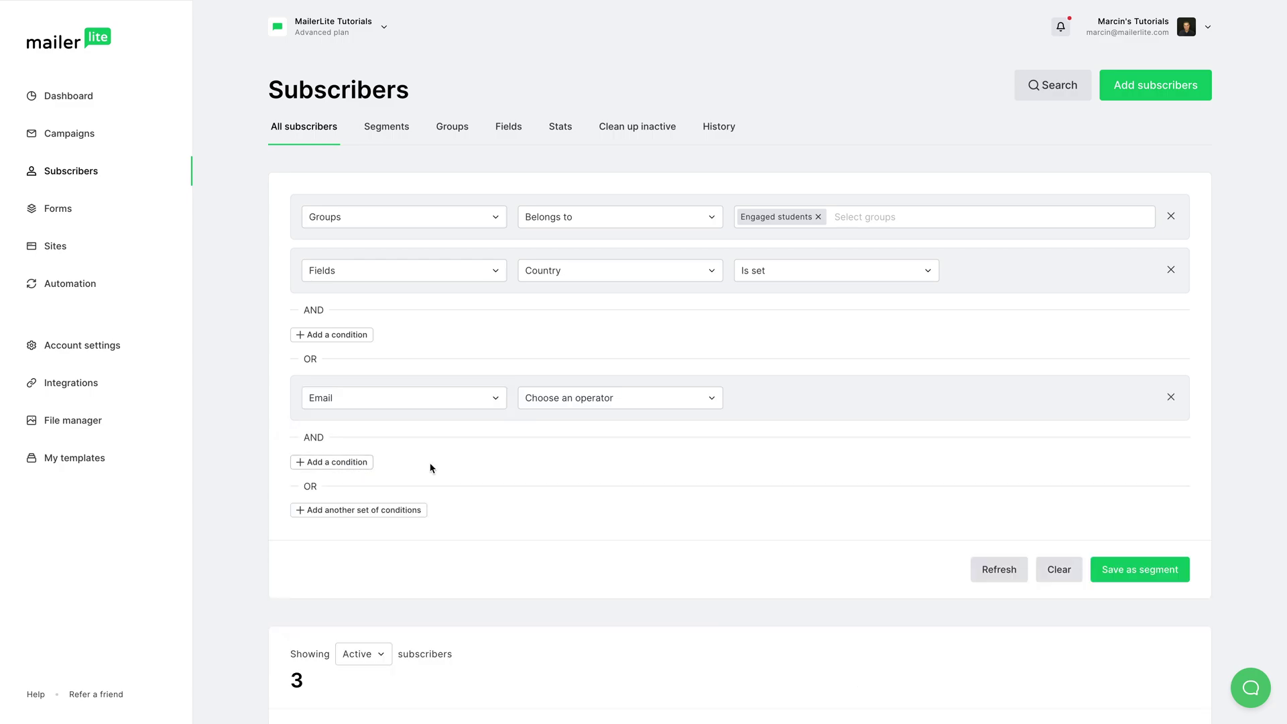
click(578, 407)
click(557, 427)
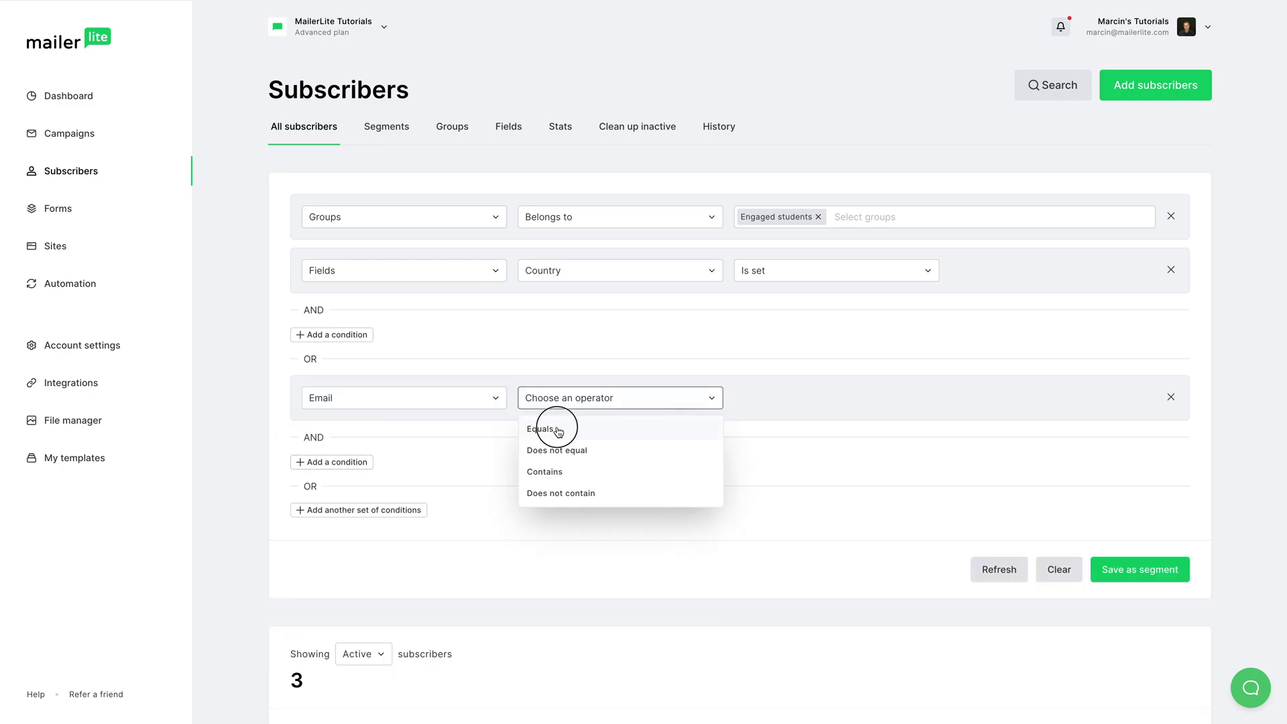
click(586, 404)
click(560, 471)
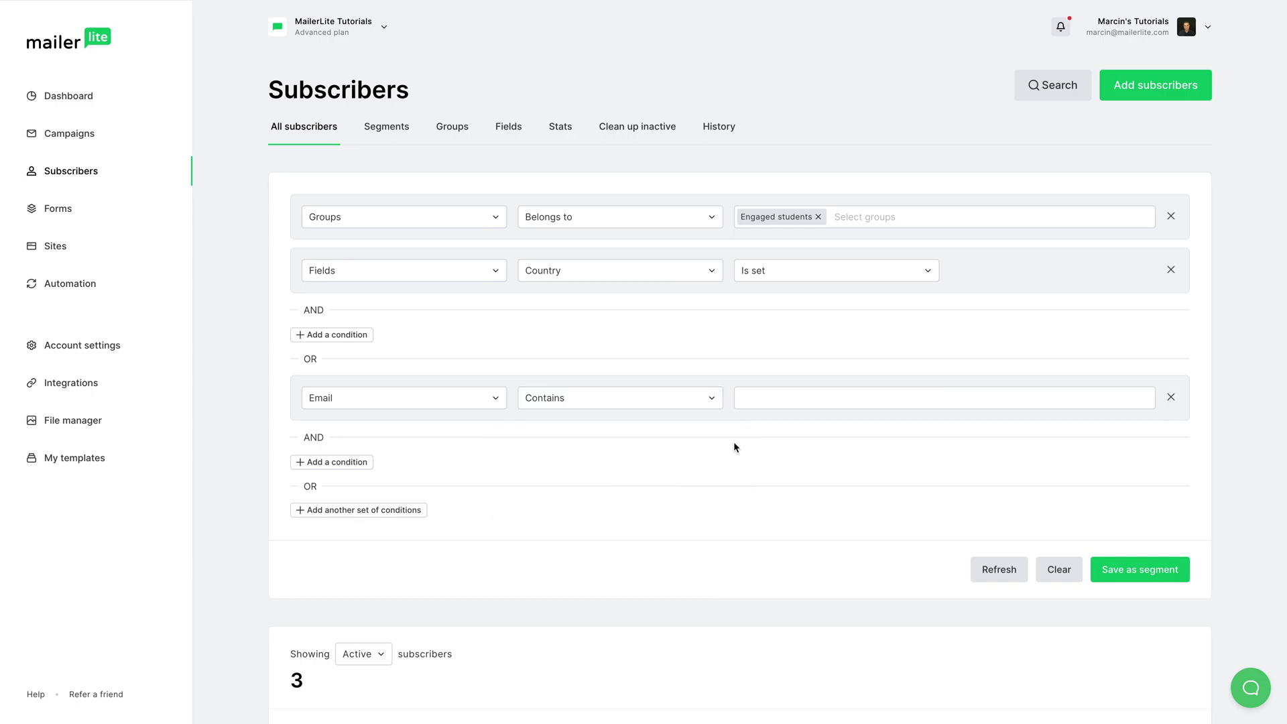
click(771, 397)
text(mailerlite)
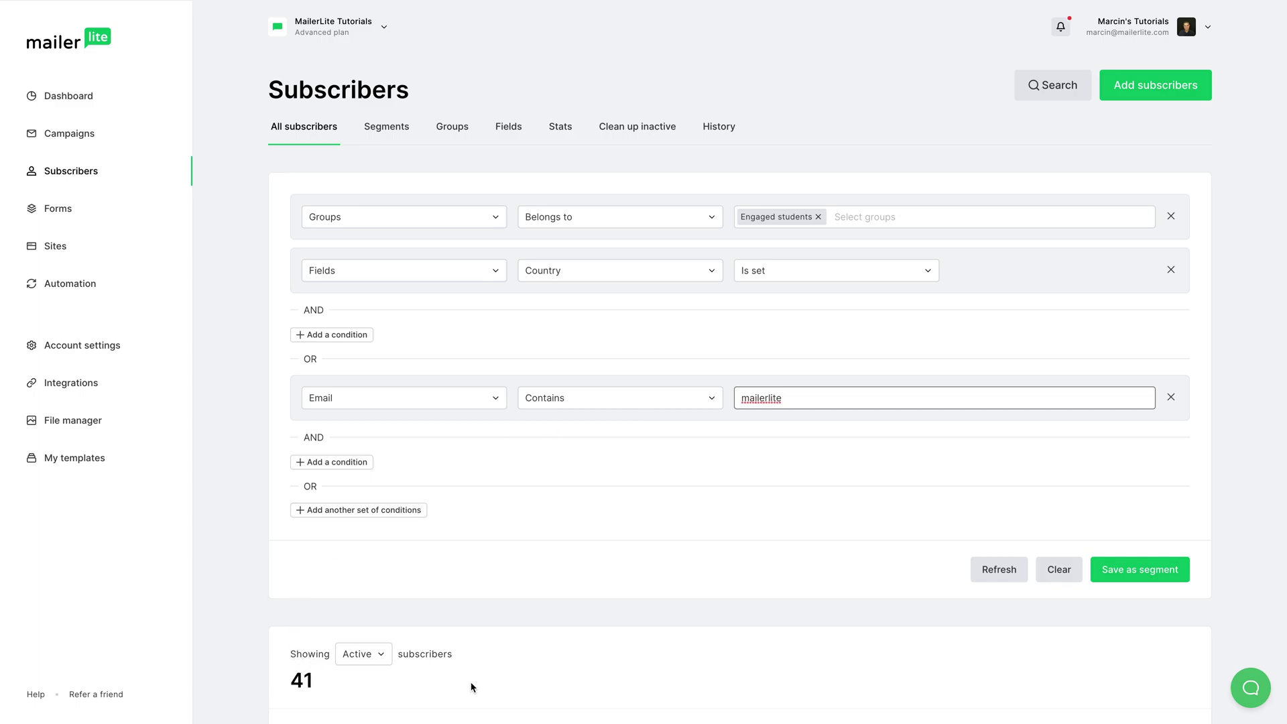
click(999, 563)
scroll(995, 567, down, 1)
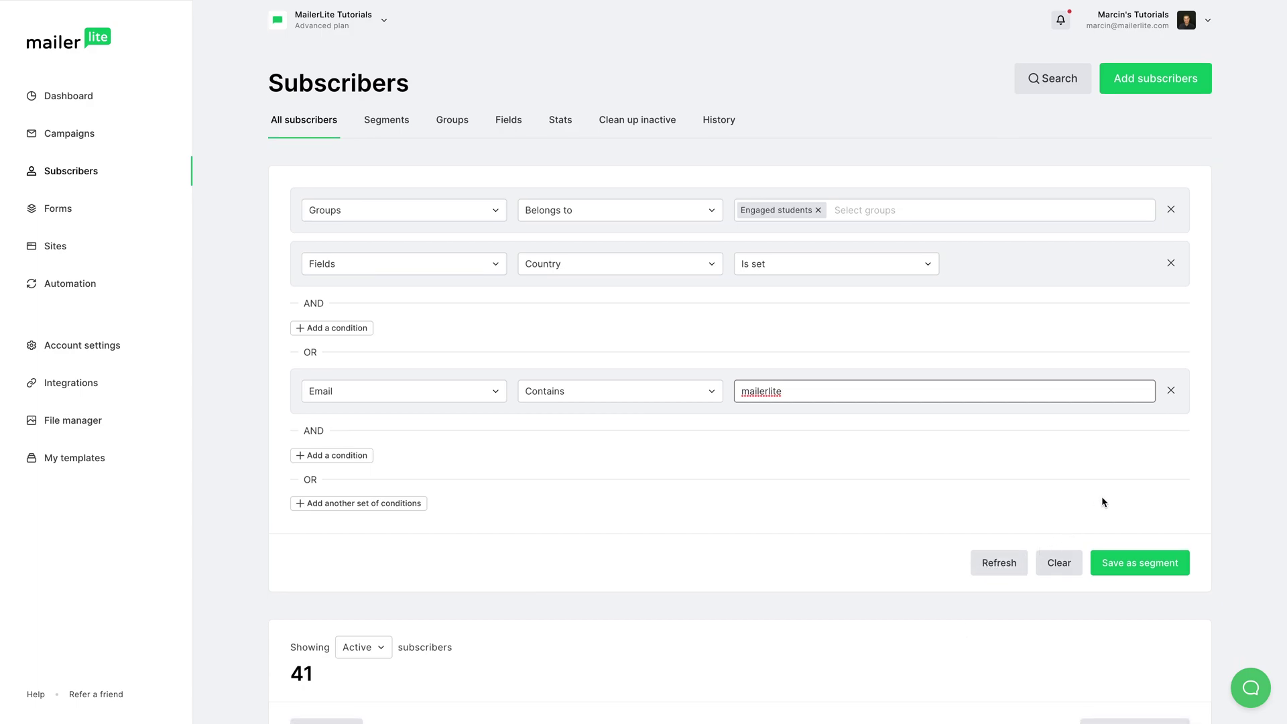
Step: Remove the Country condition and clear all filters, restoring 65 active subscribers; glance at bulk actions
click(1171, 263)
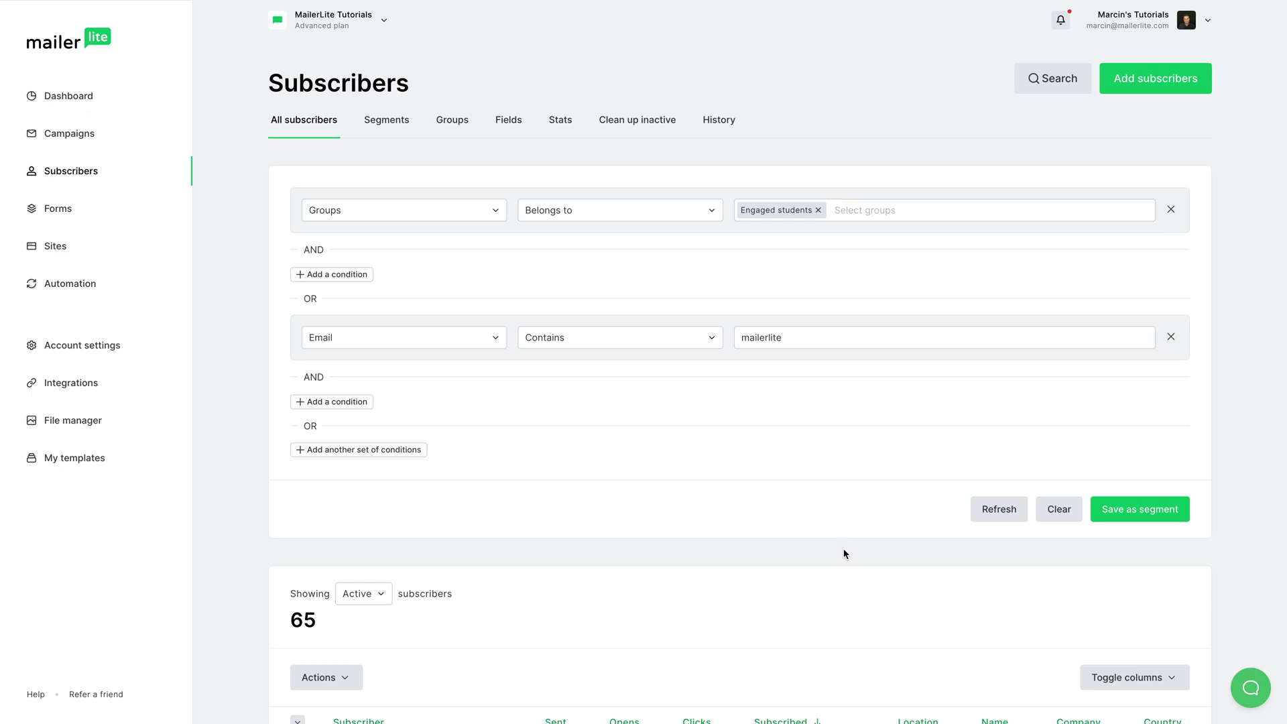
click(1058, 510)
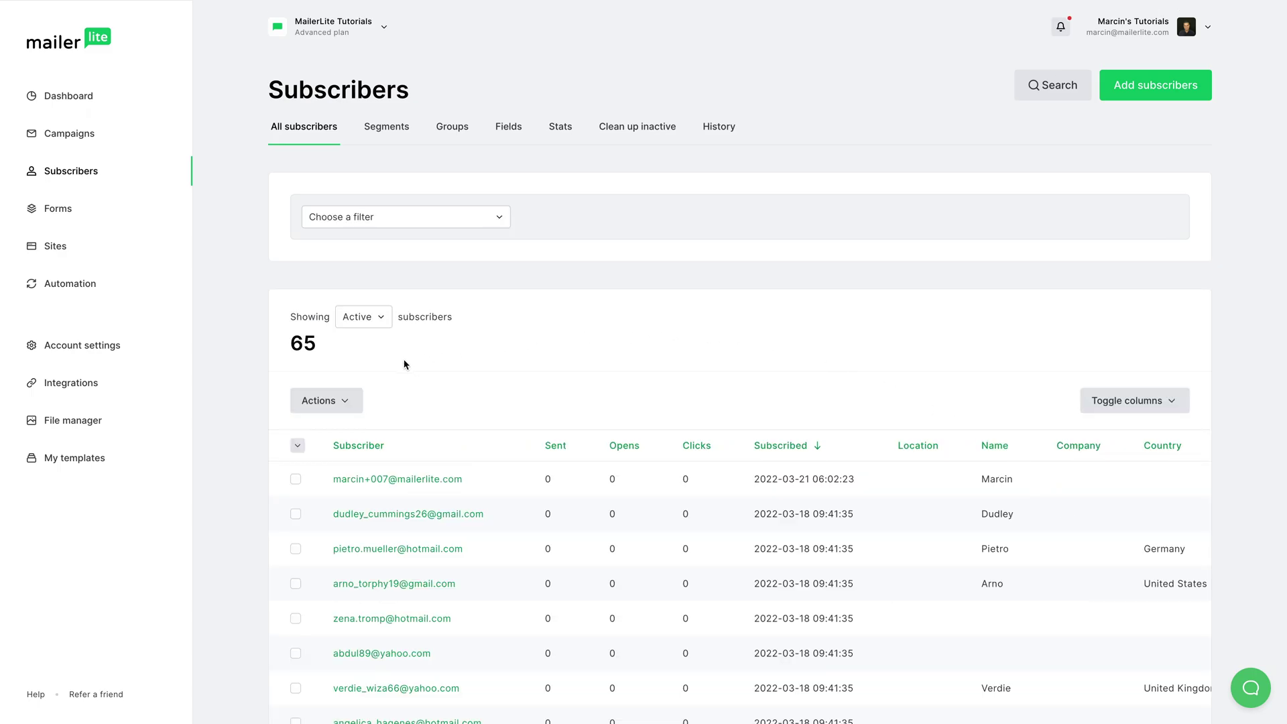
click(334, 401)
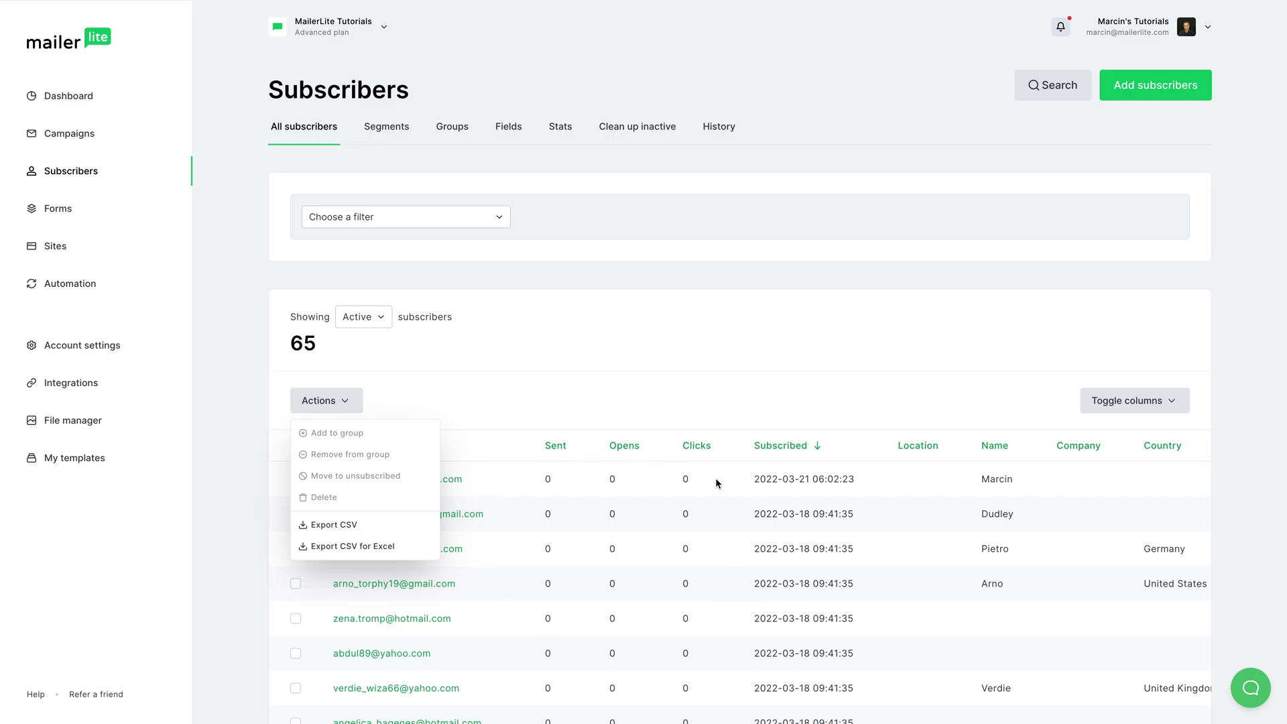
click(904, 446)
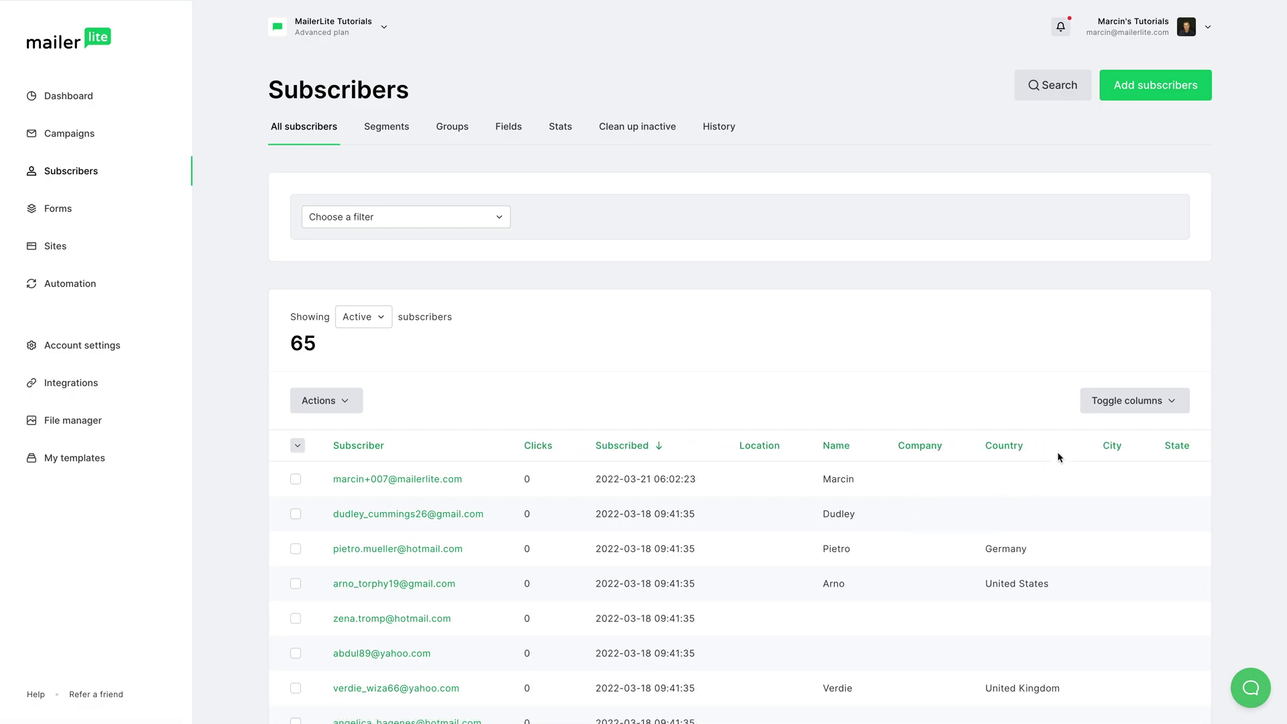
Step: In the column options, move Last name below Company and keep Last name unchecked
click(1105, 402)
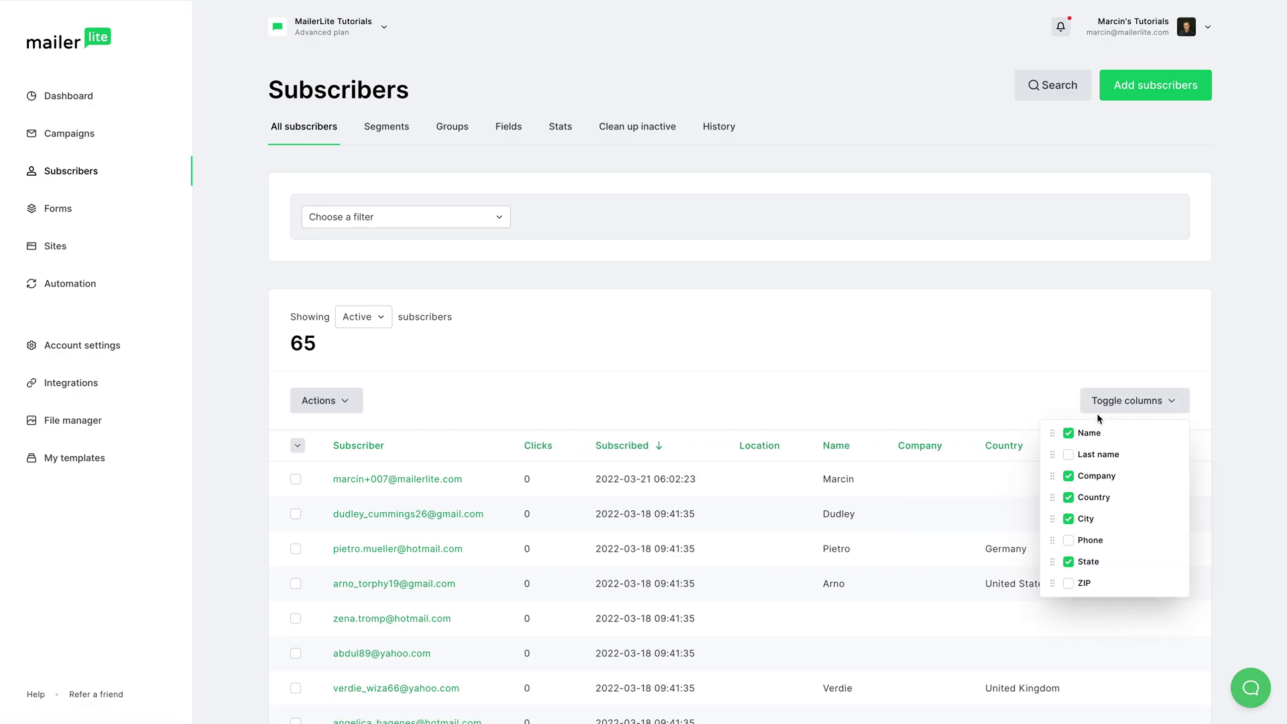
drag(1052, 454, 1054, 478)
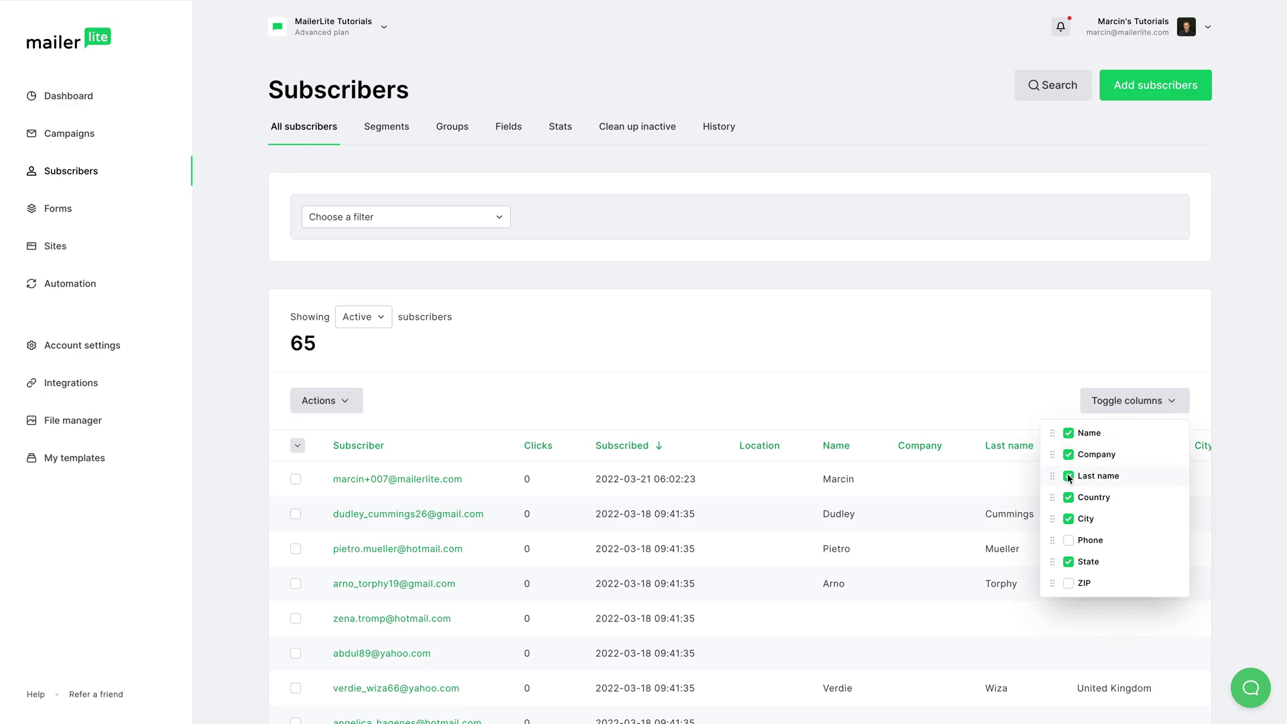
click(1070, 476)
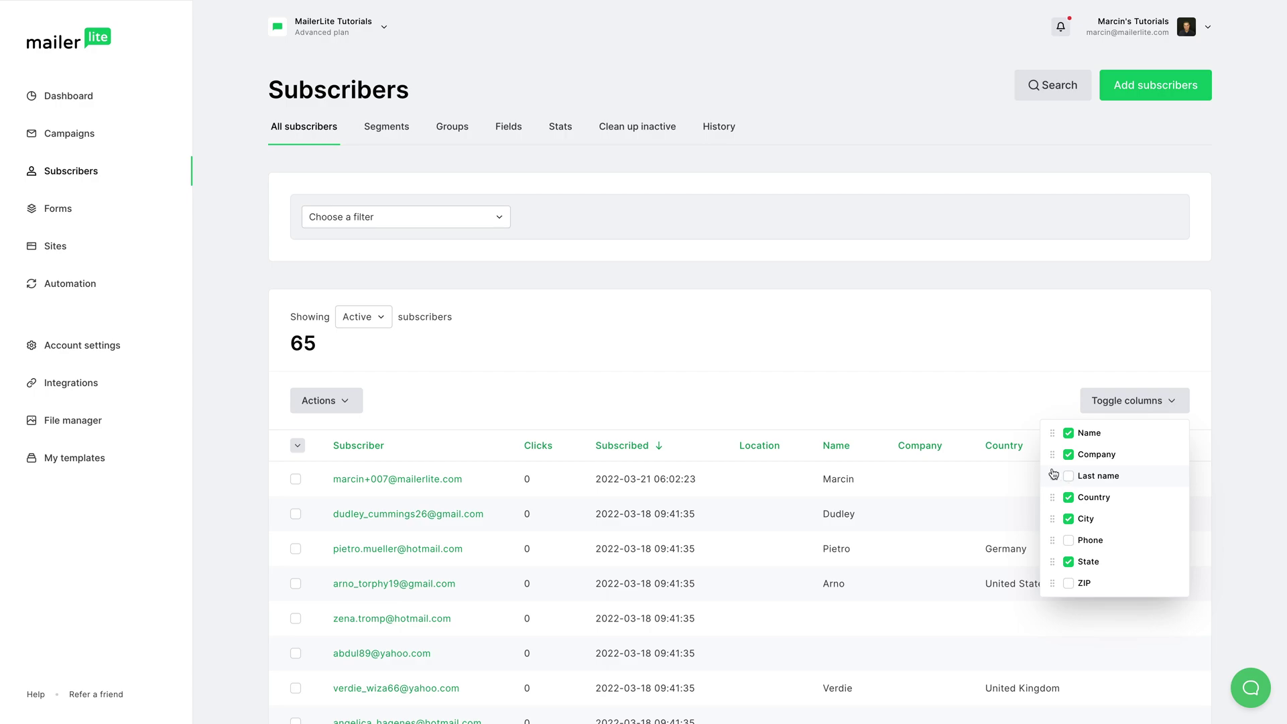
click(955, 478)
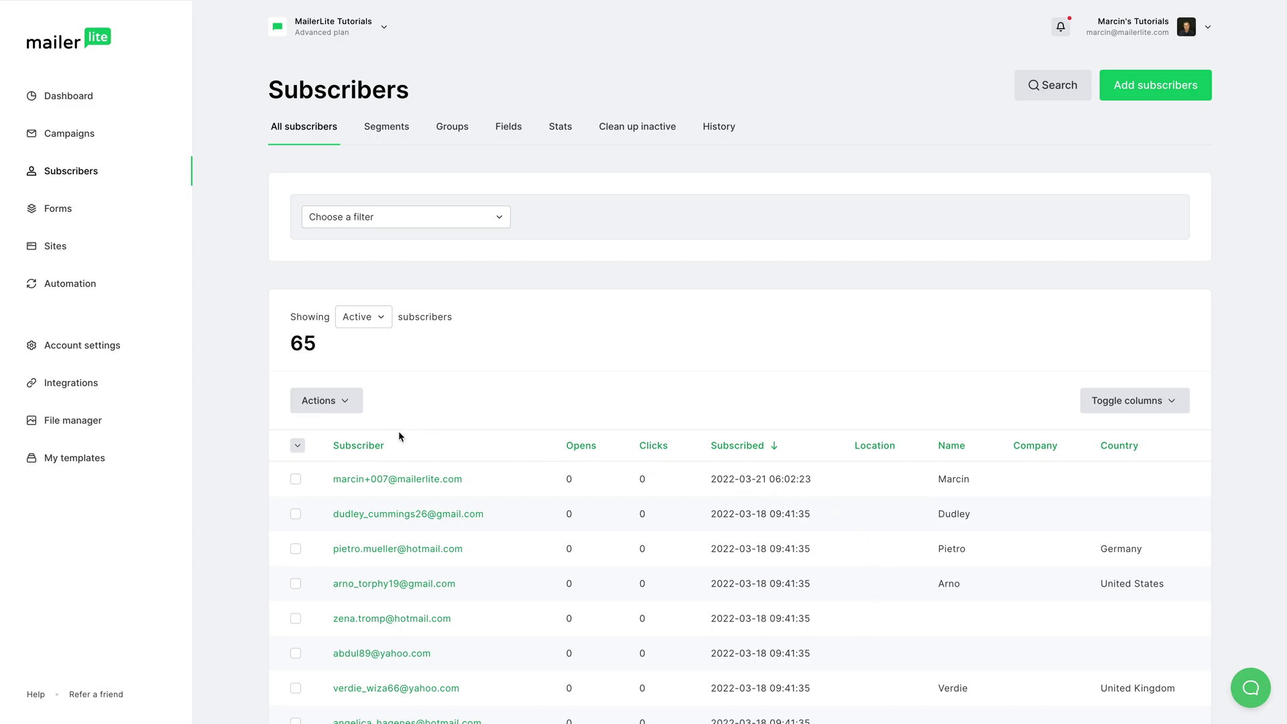
Step: Select rows, then the visible page, then all 65 active subscribers across both pages
click(296, 479)
click(296, 514)
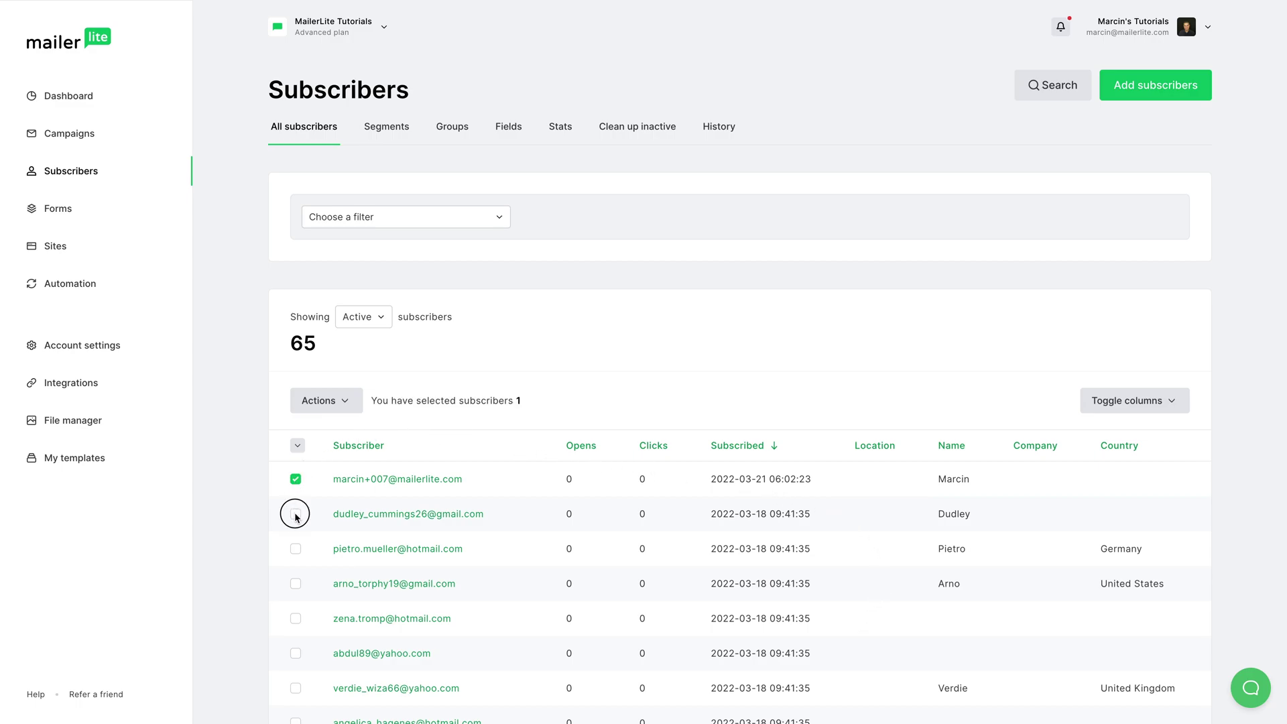
click(298, 445)
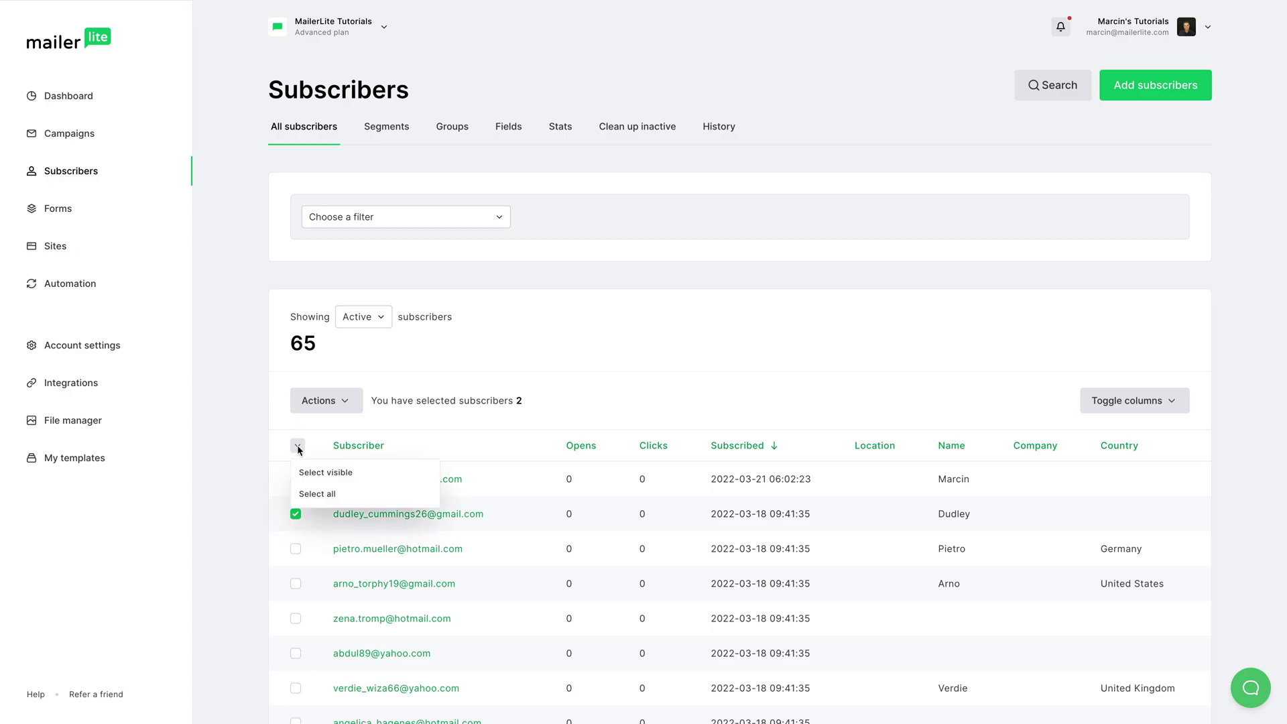
click(325, 474)
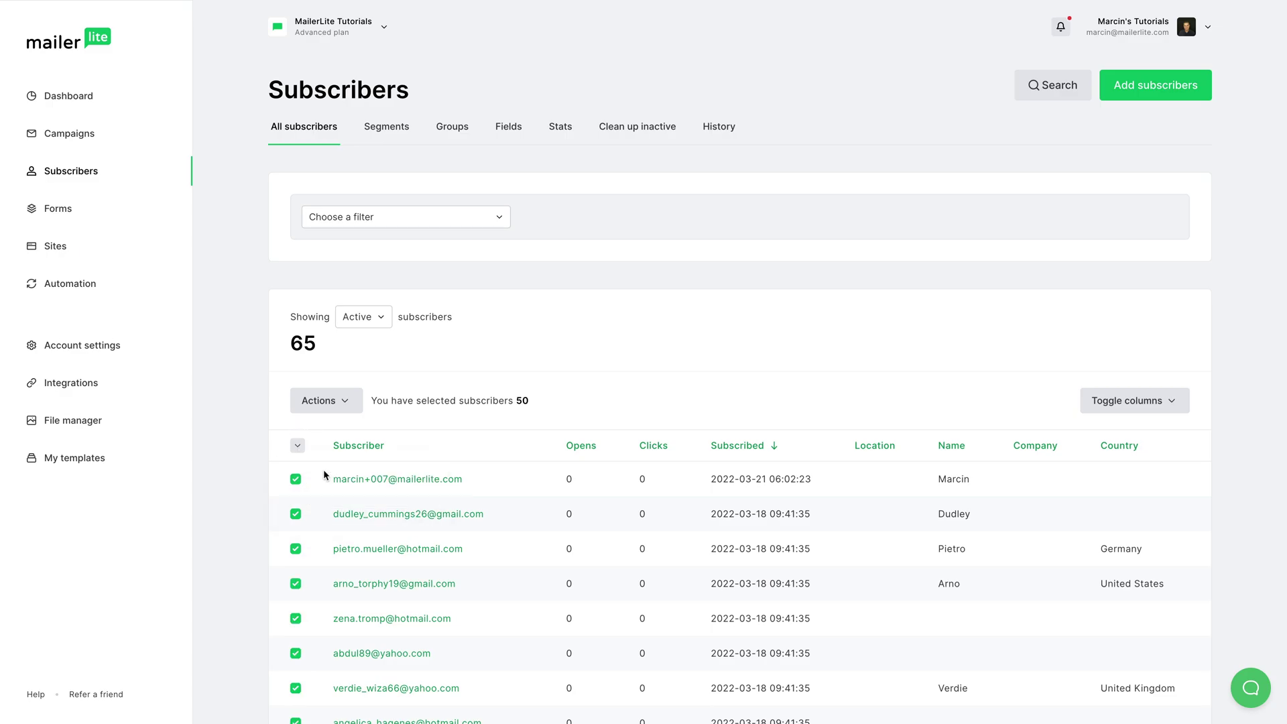
scroll(763, 533, down, 20)
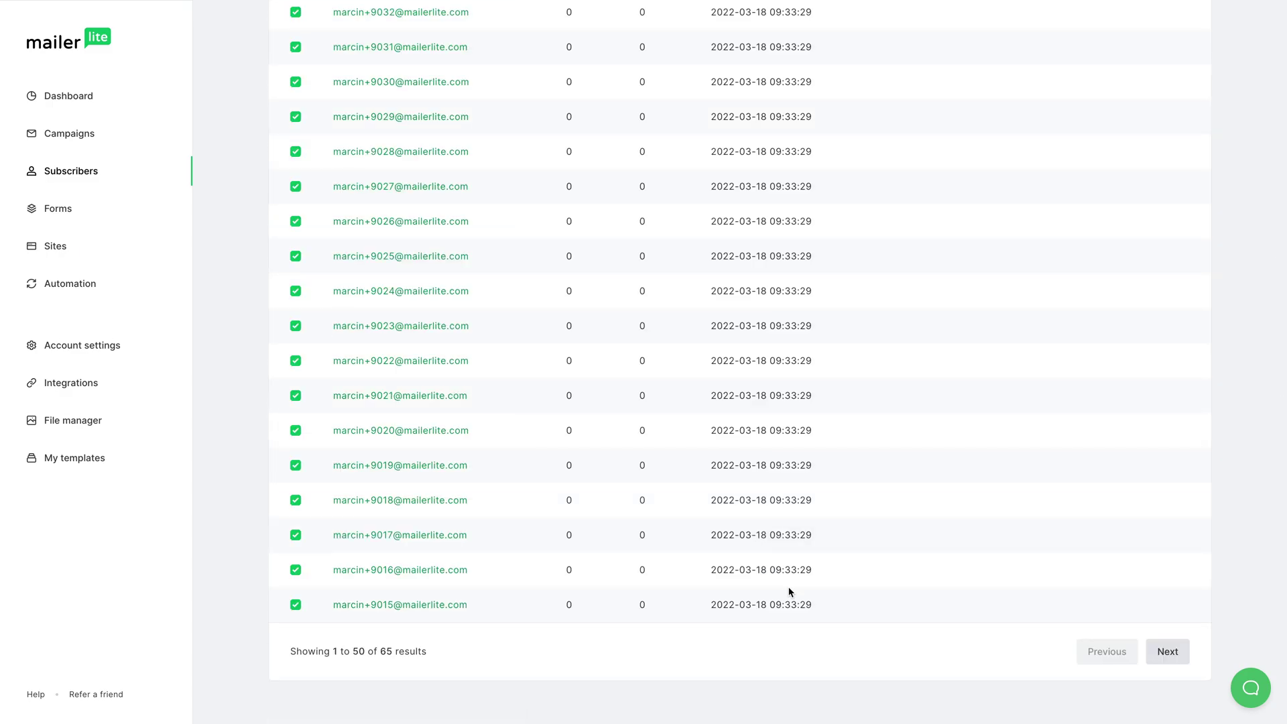
click(1172, 654)
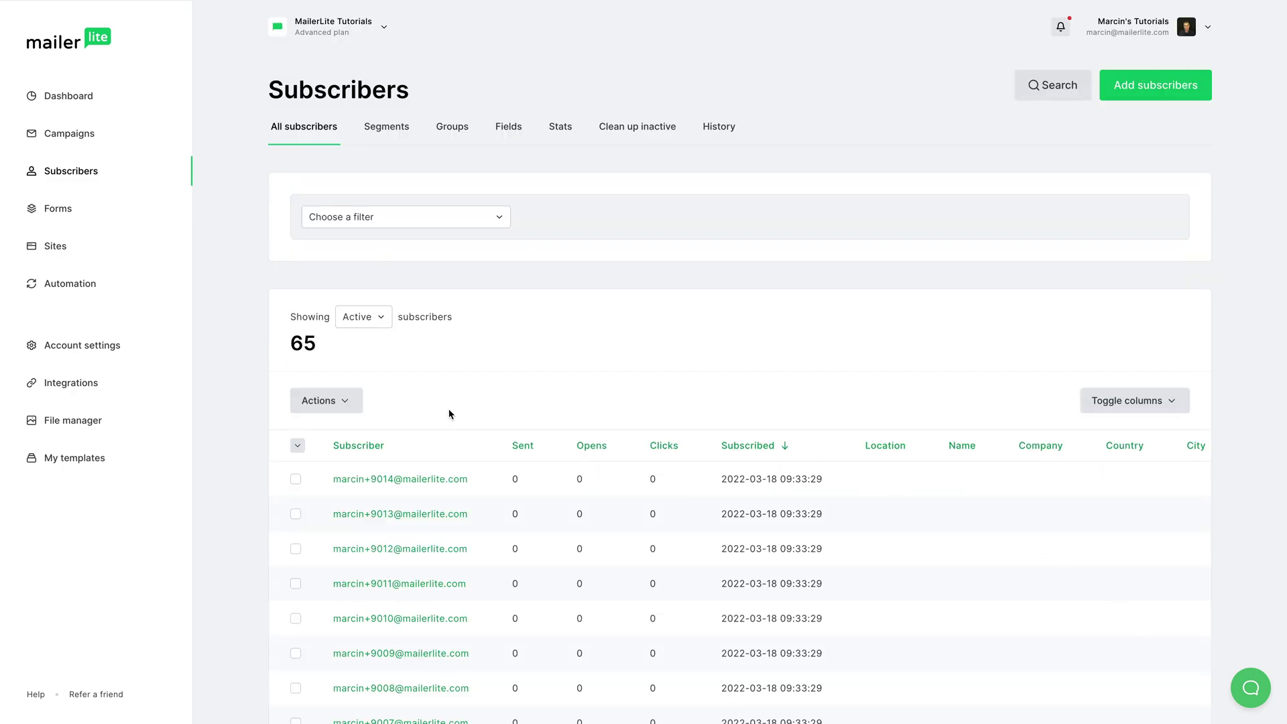
click(297, 446)
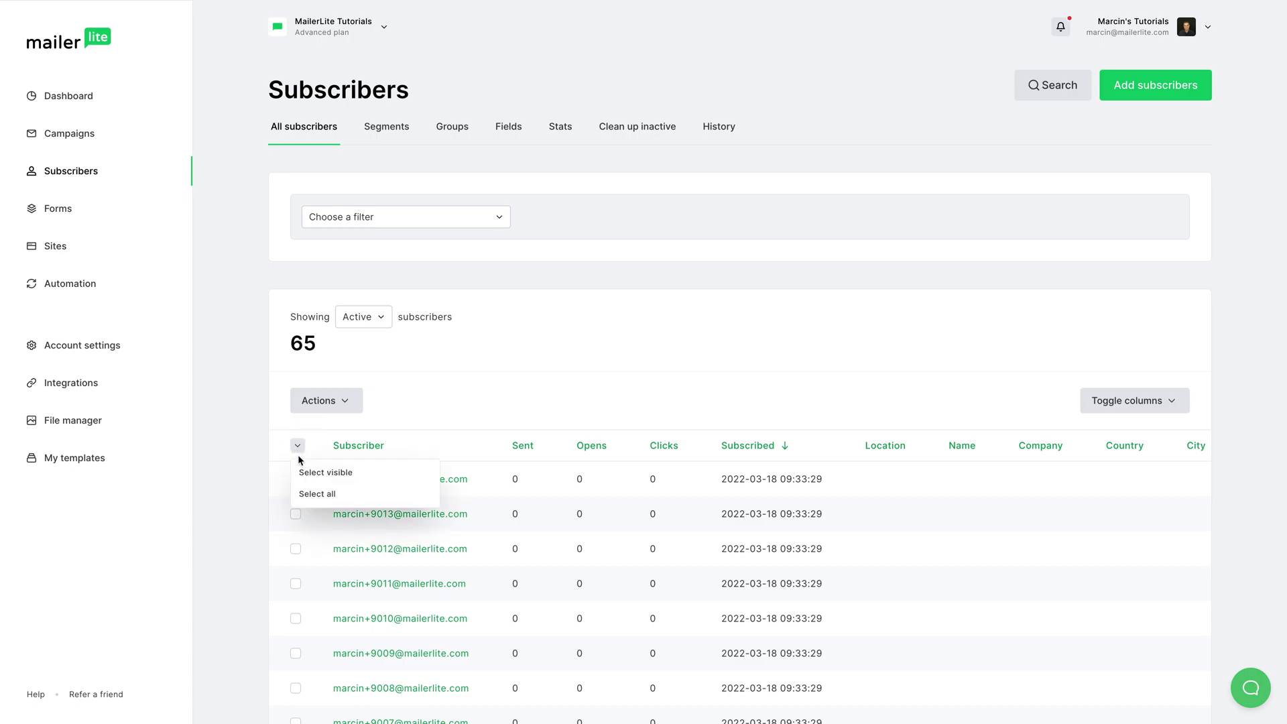
click(329, 498)
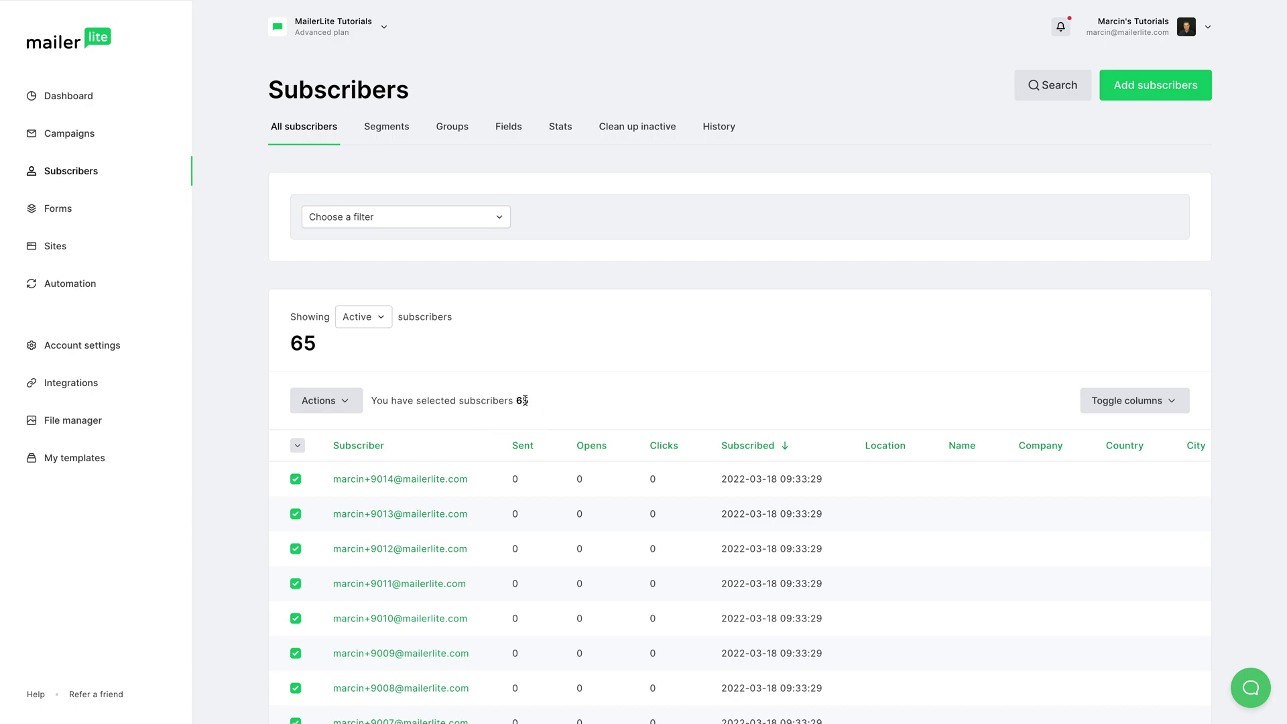
Step: Show the bulk actions for the 65 selected: group add/remove, unsubscribe, delete, export CSV
click(346, 401)
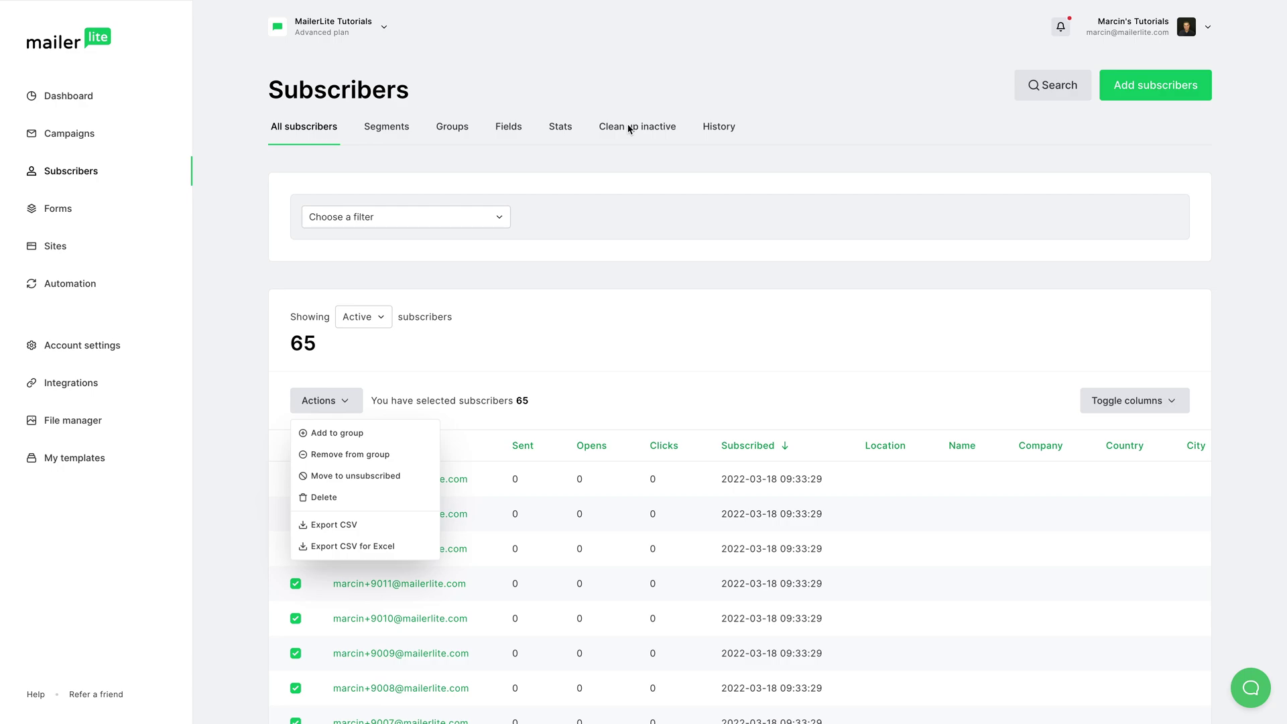
Step: Review the Stats tab for All Subscribers: 100% open rate, 0% clicks, 48.5 monthly subscribes
click(562, 130)
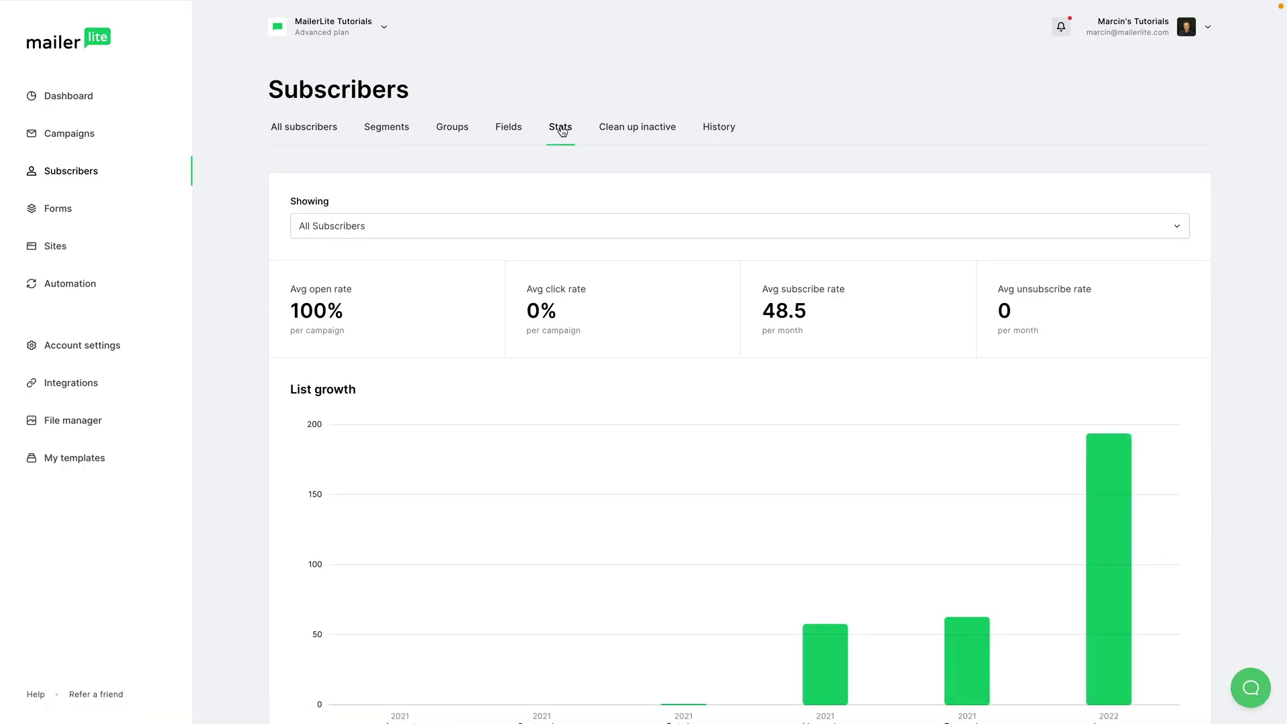
click(460, 220)
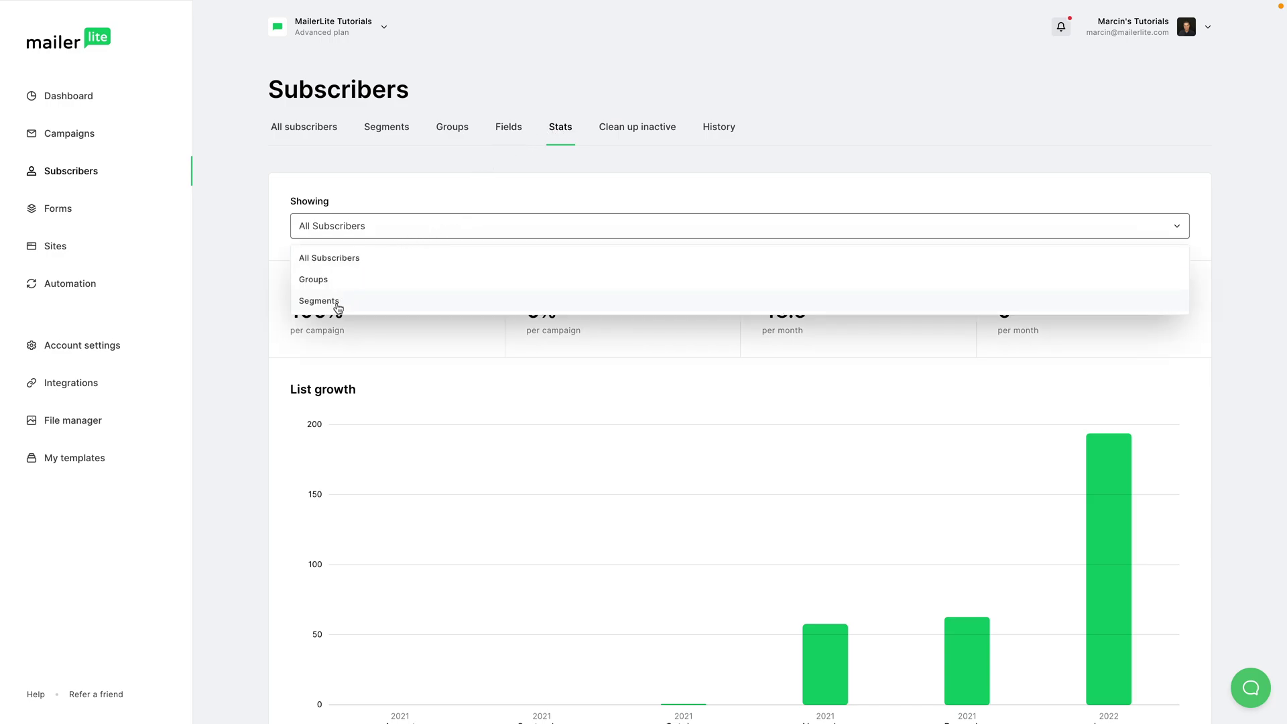
click(506, 380)
scroll(504, 380, down, 4)
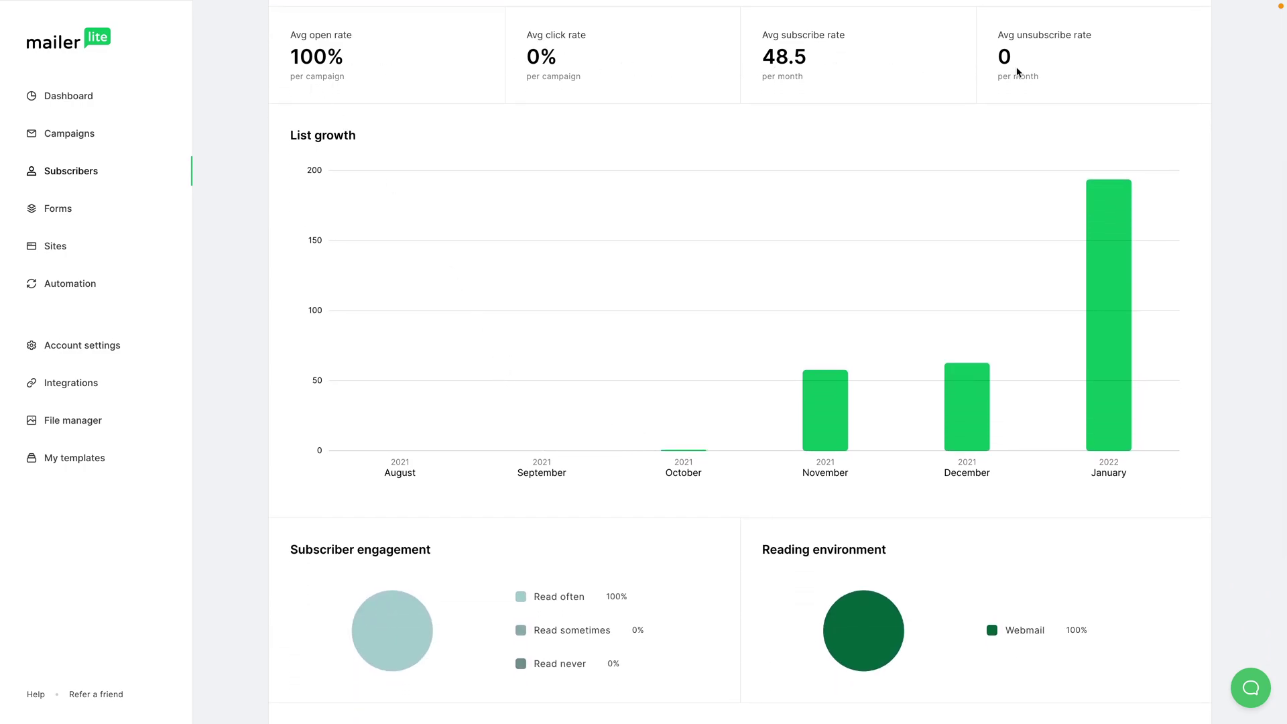
scroll(810, 266, down, 4)
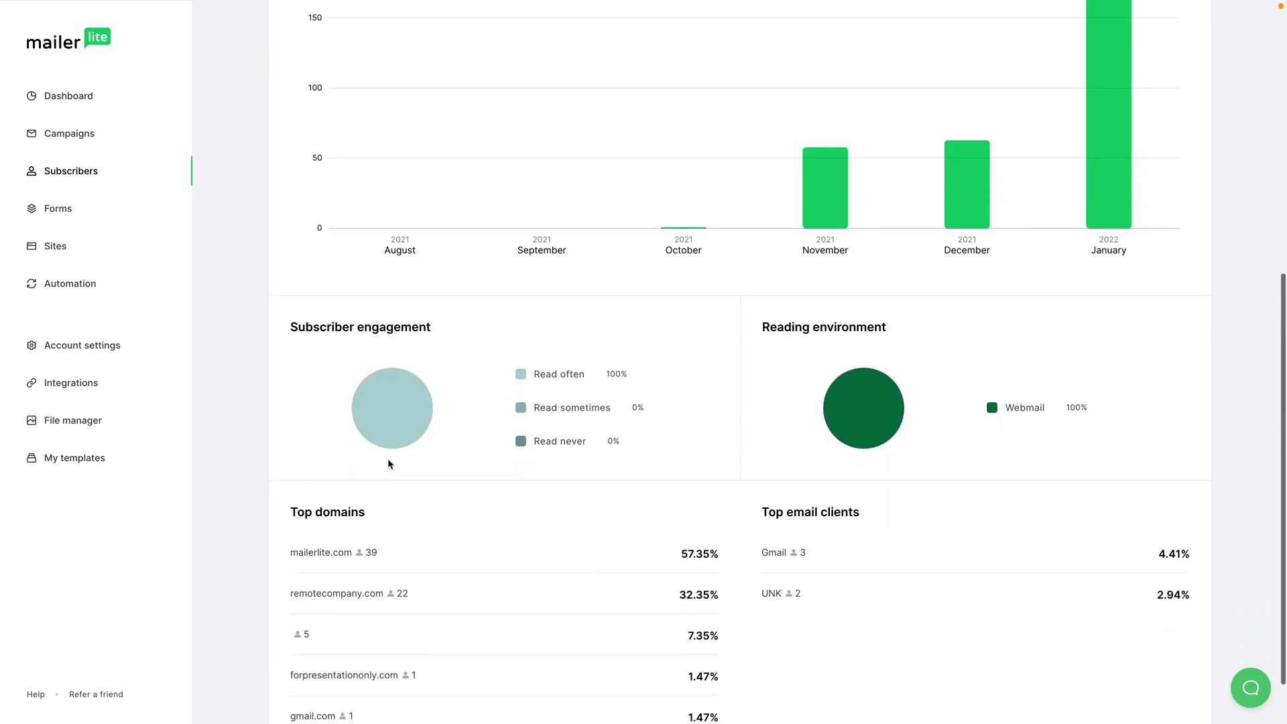
scroll(357, 529, down, 1)
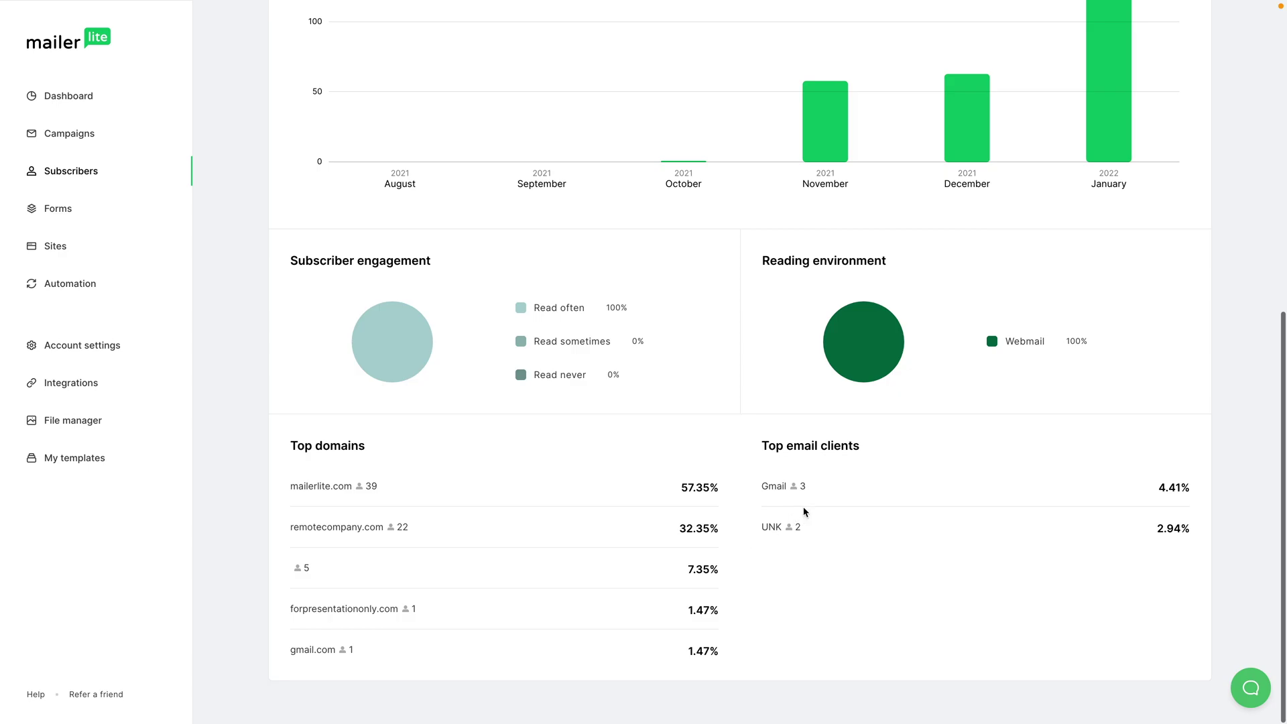
scroll(832, 447, up, 9)
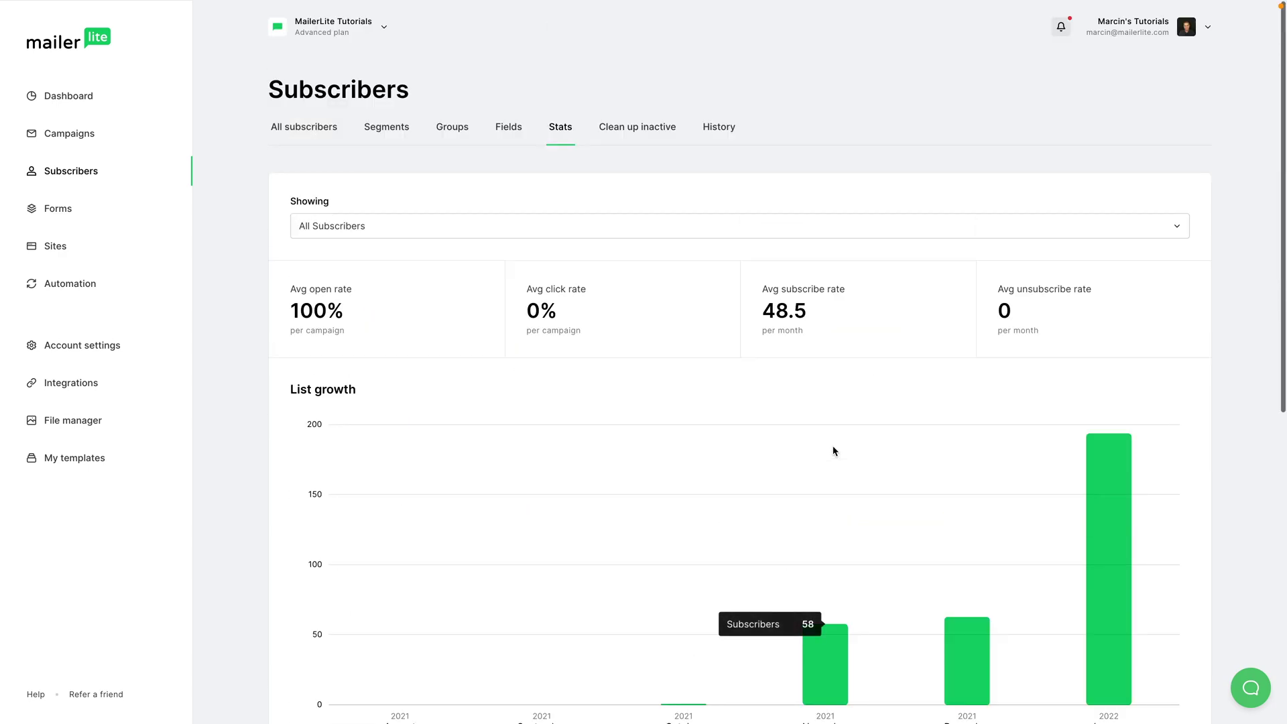
Step: Show the History tab listing six past imports, the latest a Copy/Paste import of 126 subscribers
click(719, 129)
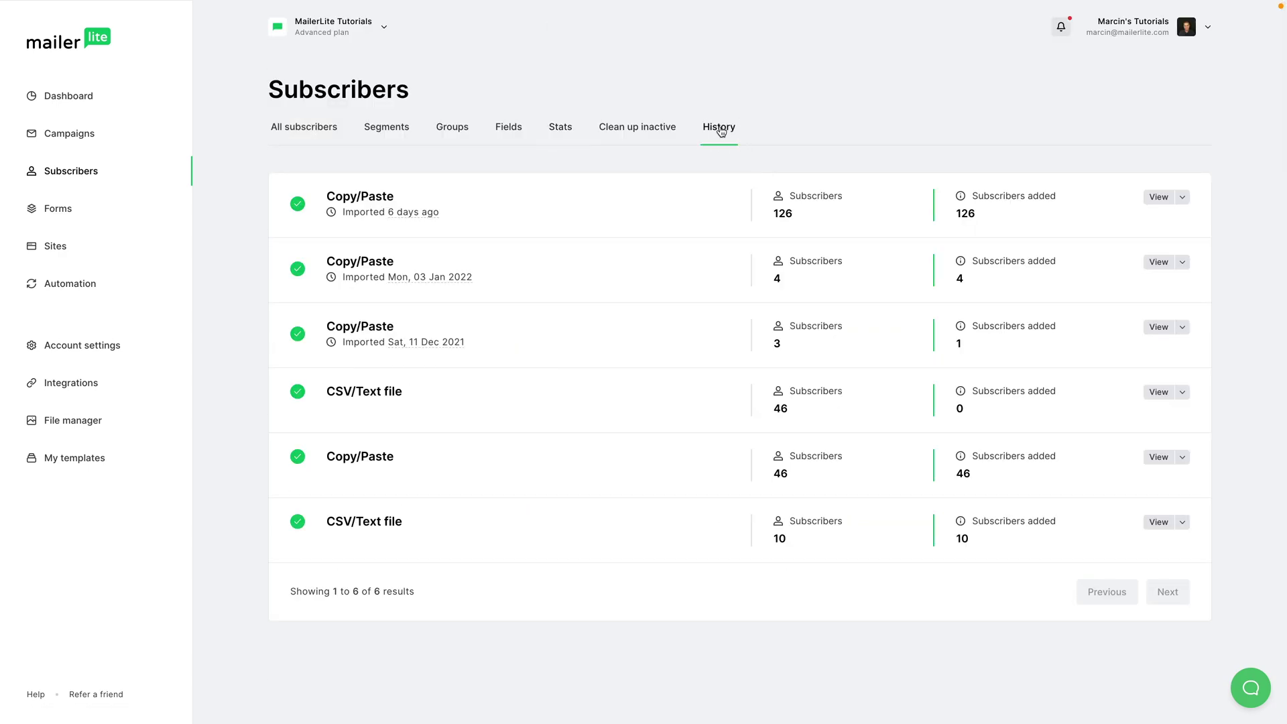